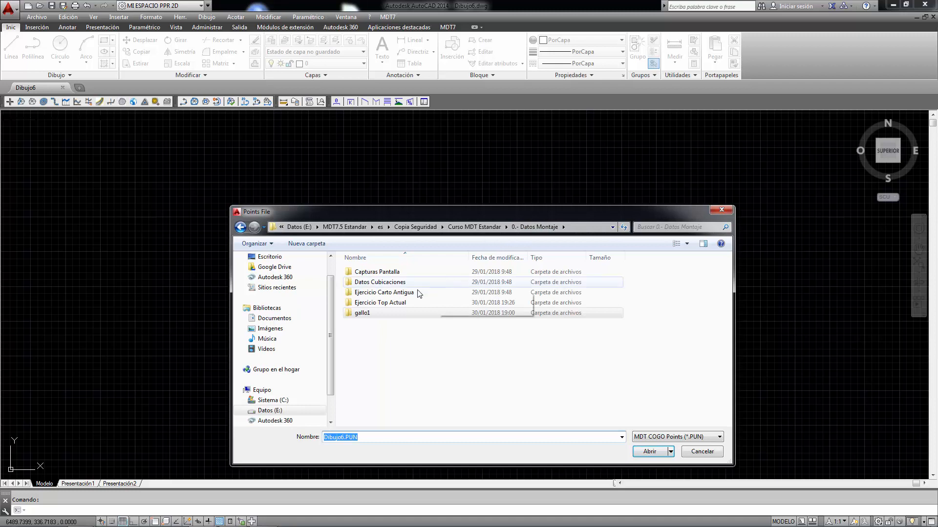
- Load the survey points from Lev Actual por Codigos.txt in the Ejercicio Top Actual folder, listing all file types, and display their full extents
{"action": "double_click", "coordinate": [386, 303]}
{"action": "left_click", "coordinate": [667, 433]}
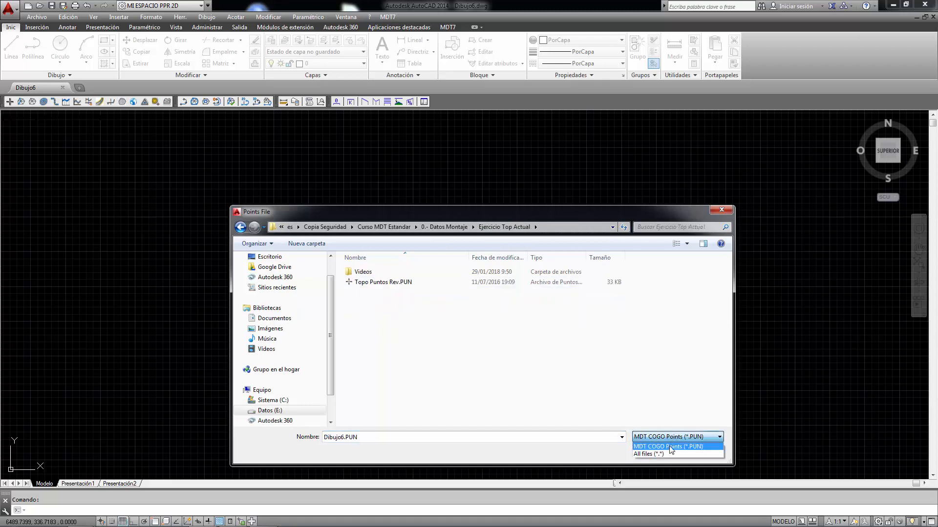
{"action": "left_click", "coordinate": [664, 452]}
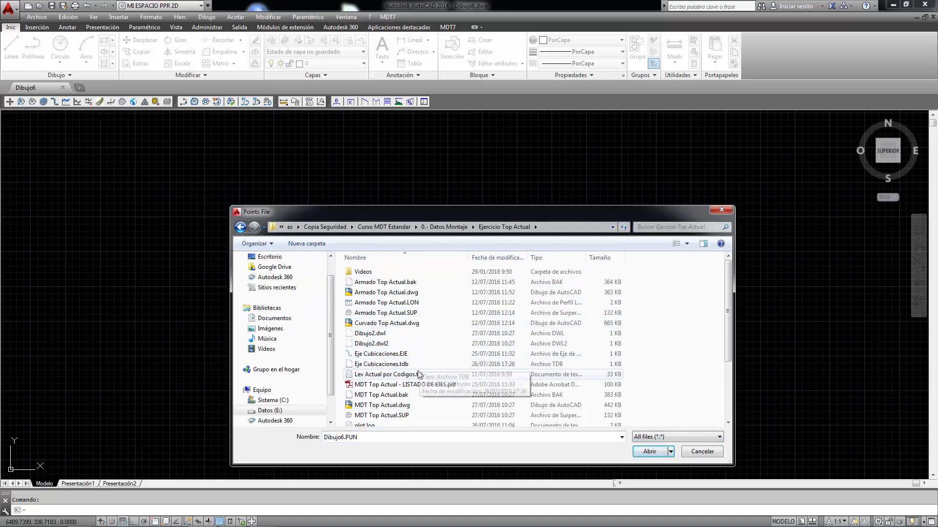
{"action": "left_click", "coordinate": [371, 375]}
{"action": "left_click", "coordinate": [643, 455]}
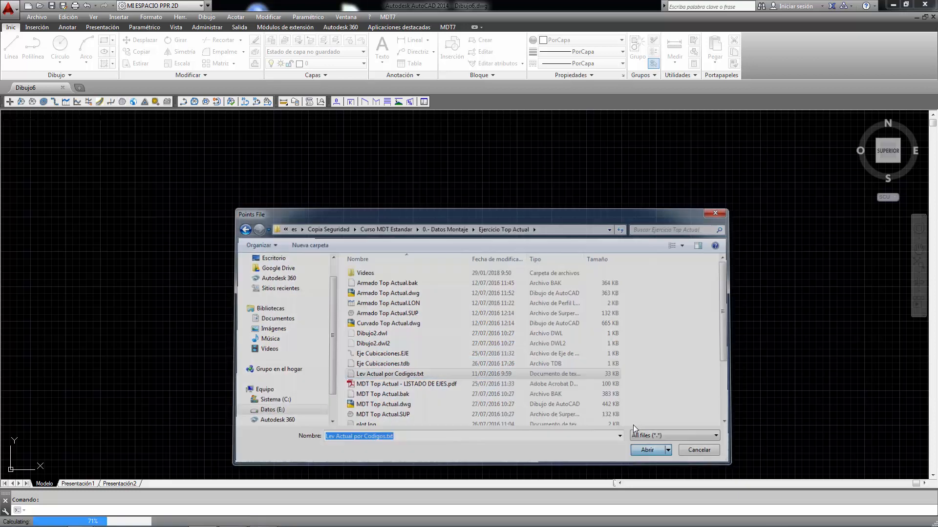
{"action": "left_click", "coordinate": [914, 265]}
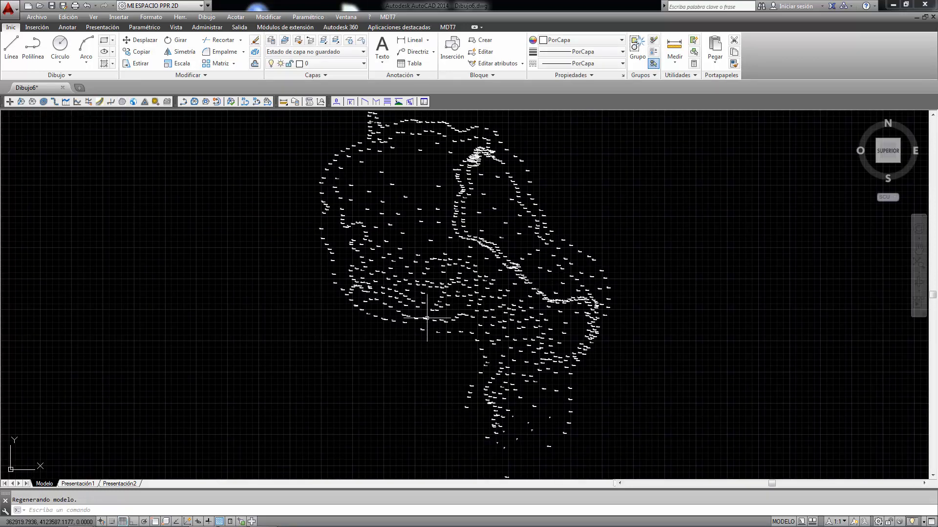
- Open the MDT7 view settings and turn on the Code attribute for all point levels
{"action": "left_click", "coordinate": [393, 19]}
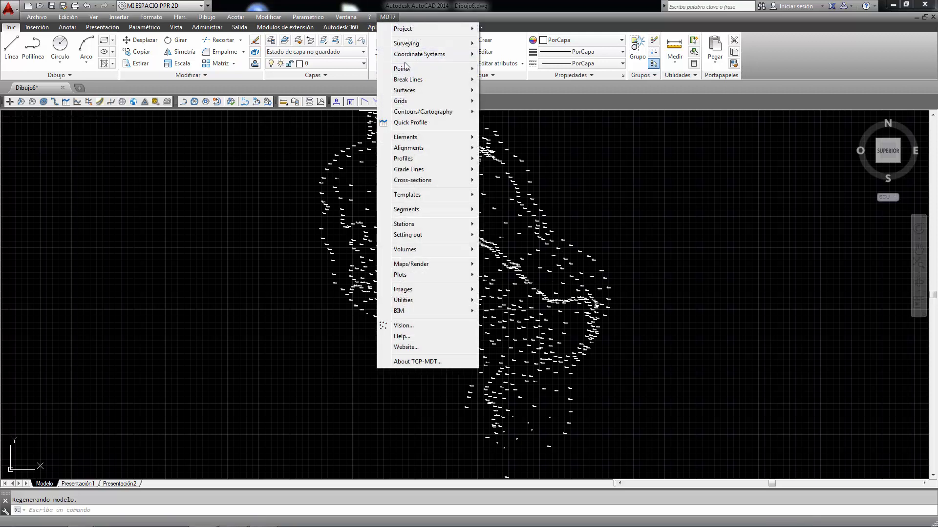
{"action": "left_click", "coordinate": [409, 326]}
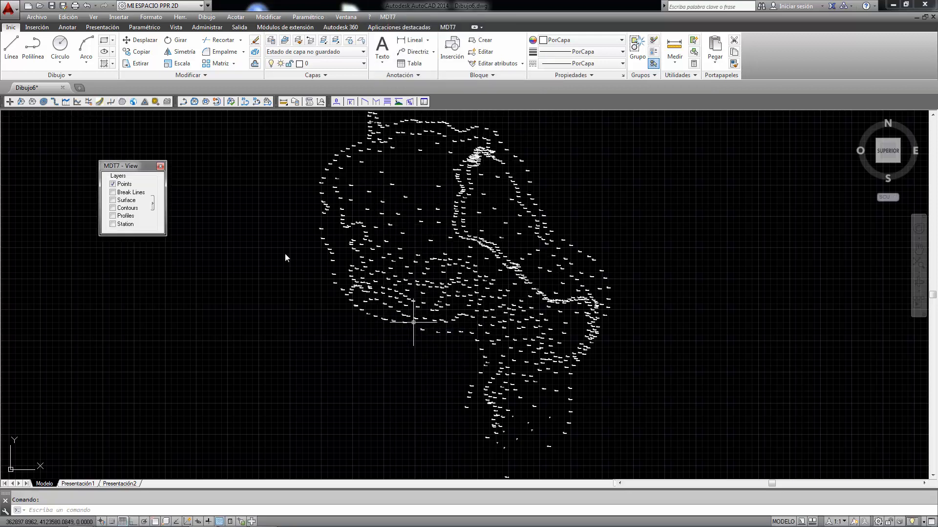
{"action": "left_click", "coordinate": [152, 203]}
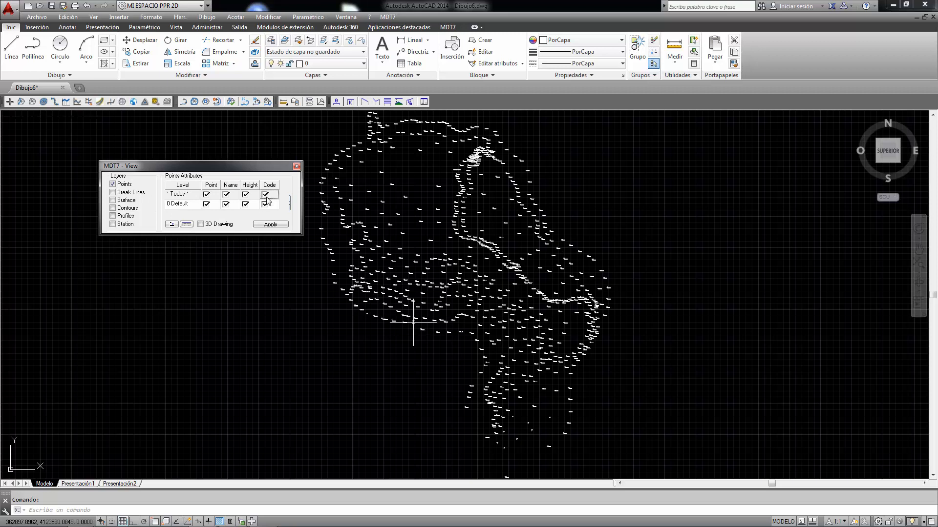
{"action": "left_click", "coordinate": [270, 224]}
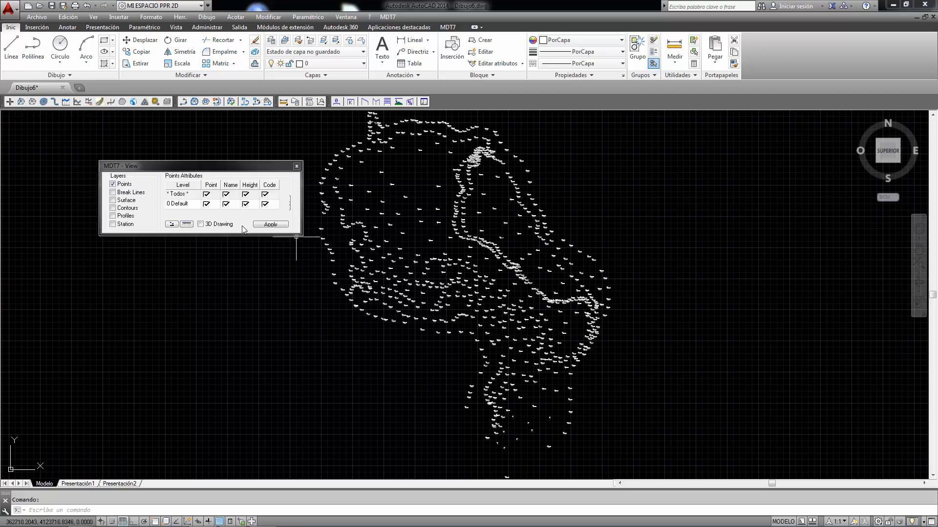
- Set the scale of the survey points to 250 and apply it to the drawing
{"action": "left_click", "coordinate": [172, 224]}
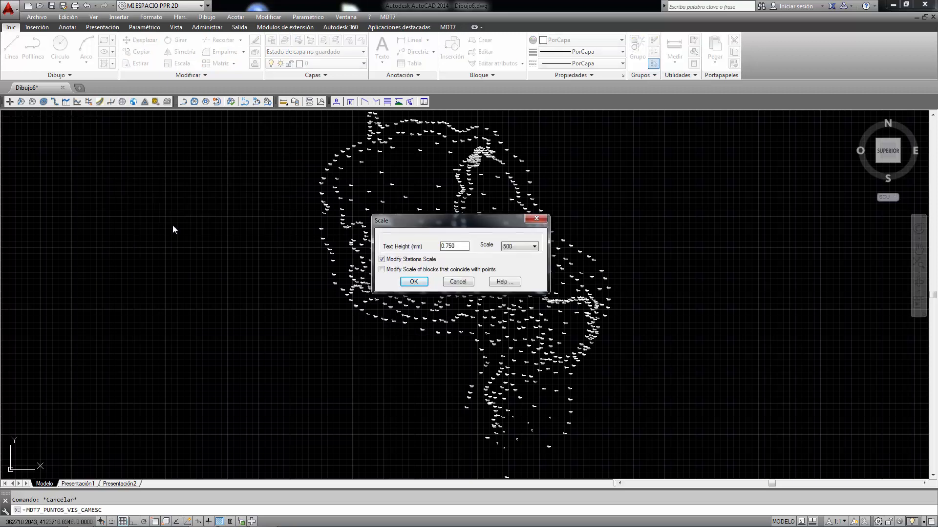
{"action": "left_click", "coordinate": [534, 247]}
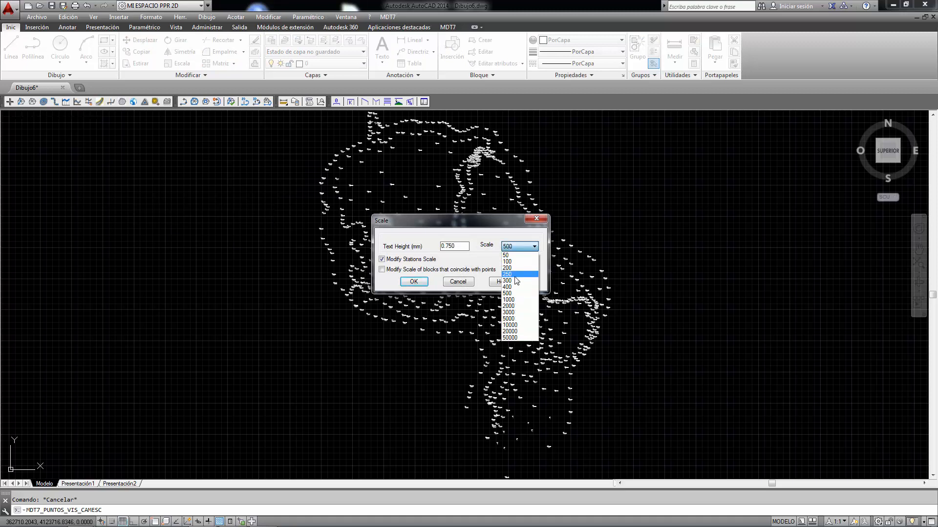
{"action": "left_click", "coordinate": [518, 268]}
{"action": "left_click", "coordinate": [407, 285]}
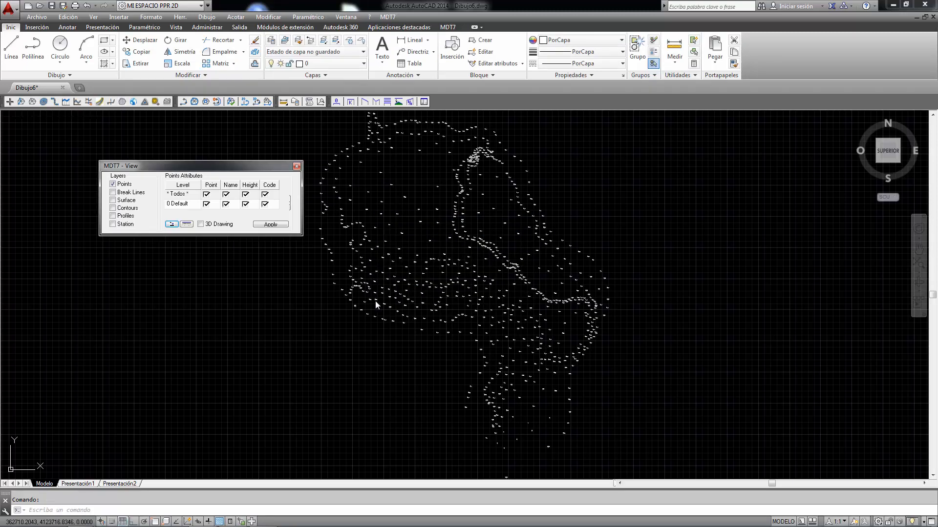
{"action": "left_click", "coordinate": [270, 224]}
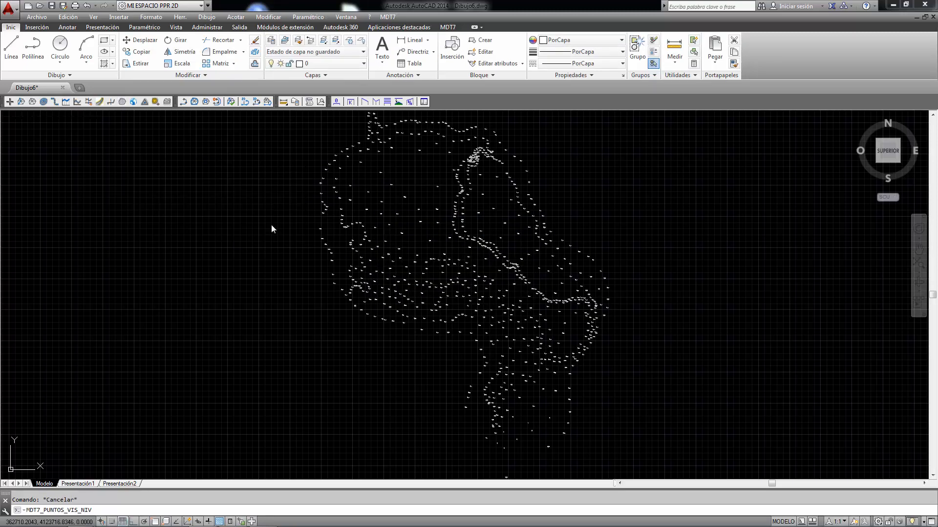
{"action": "scroll", "coordinate": [382, 242], "scroll_direction": "up", "scroll_amount": 6}
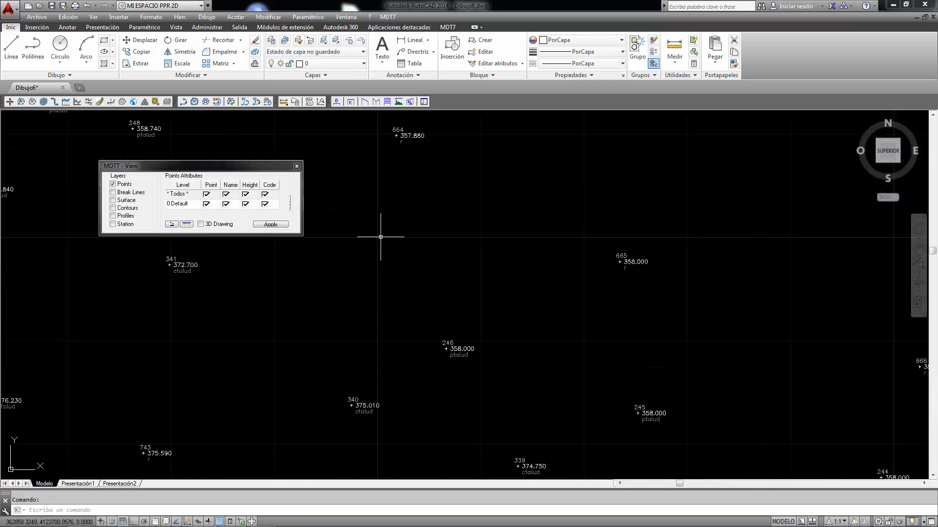
{"action": "scroll", "coordinate": [446, 228], "scroll_direction": "down", "scroll_amount": 4}
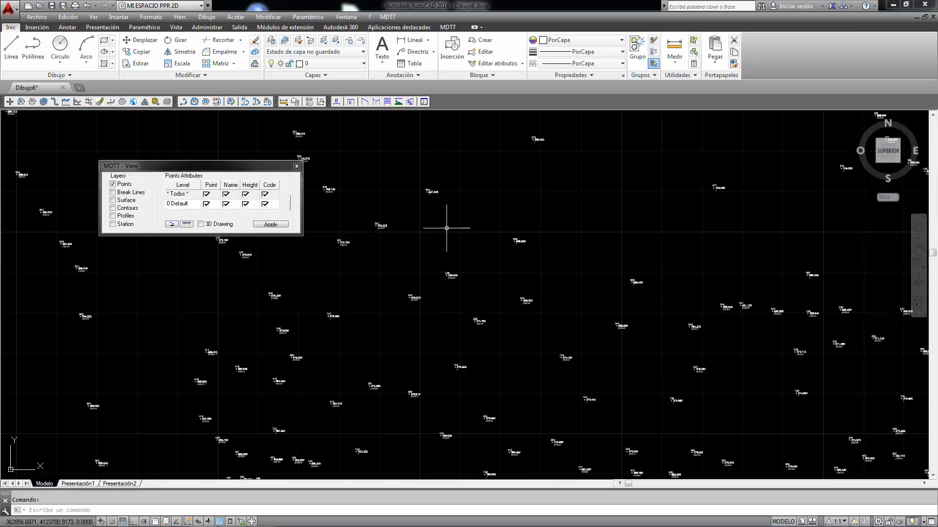
{"action": "left_click", "coordinate": [172, 225]}
{"action": "left_click", "coordinate": [414, 282]}
- In the point format, set the point symbol's colour to red and the decimals in height to 2
{"action": "left_click", "coordinate": [193, 225]}
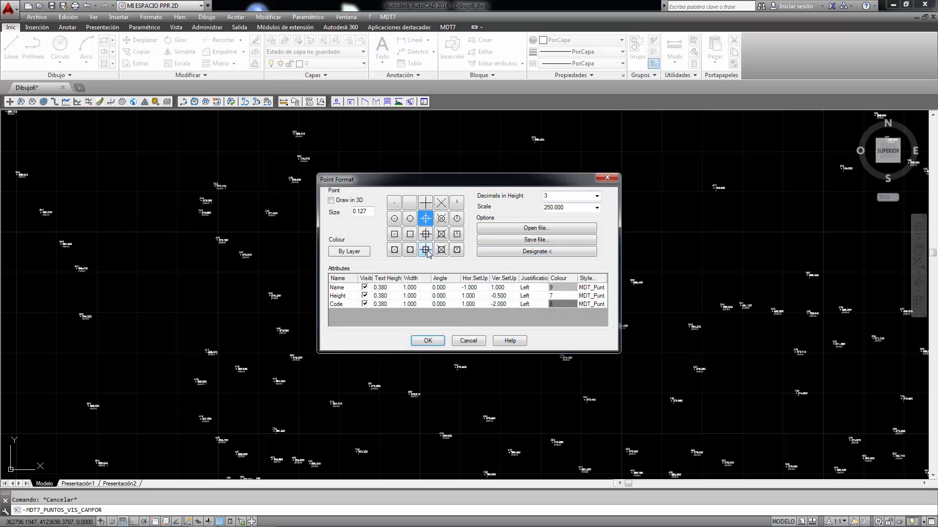
{"action": "left_click", "coordinate": [348, 251]}
{"action": "left_click", "coordinate": [314, 256]}
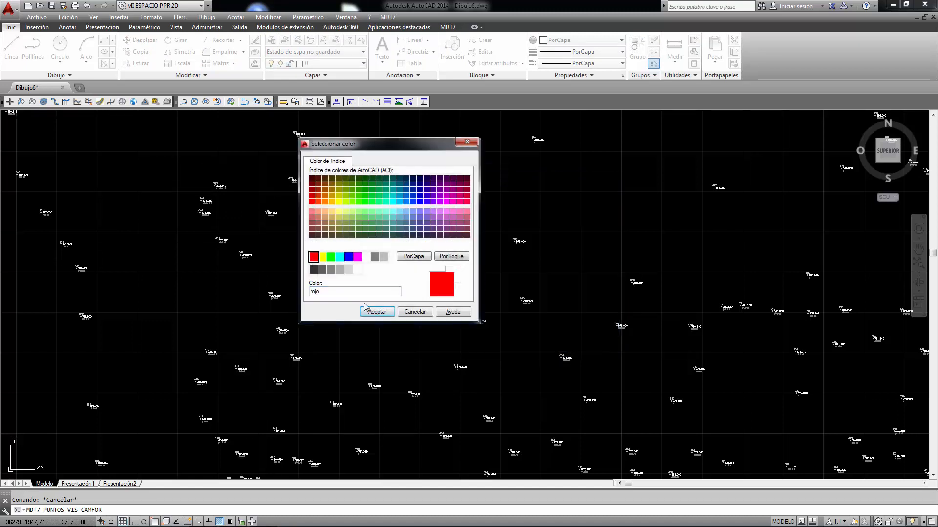
{"action": "left_click", "coordinate": [376, 311]}
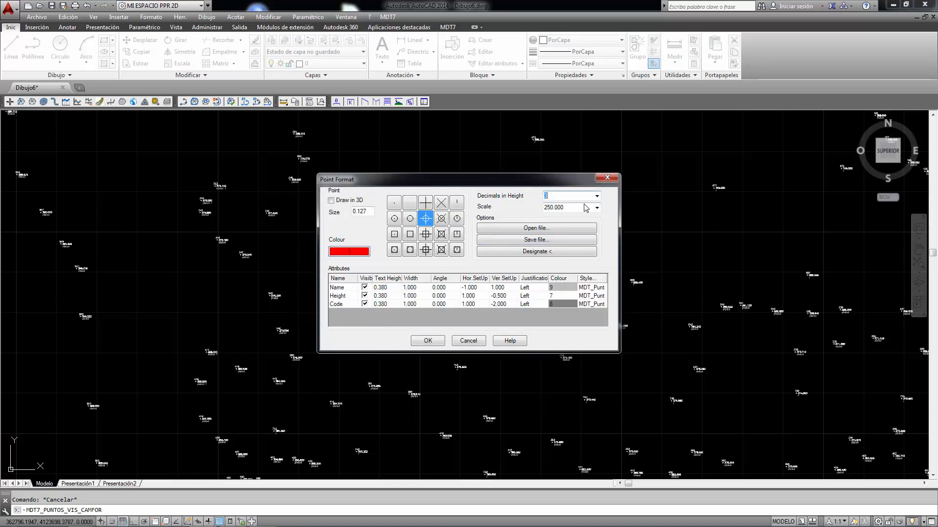
{"action": "left_click", "coordinate": [597, 196]}
{"action": "left_click", "coordinate": [586, 219]}
- Colour the Height attribute red and the Code attribute 140, apply the point format and close the view settings
{"action": "left_click", "coordinate": [572, 296]}
{"action": "left_click", "coordinate": [314, 255]}
{"action": "left_click", "coordinate": [377, 312]}
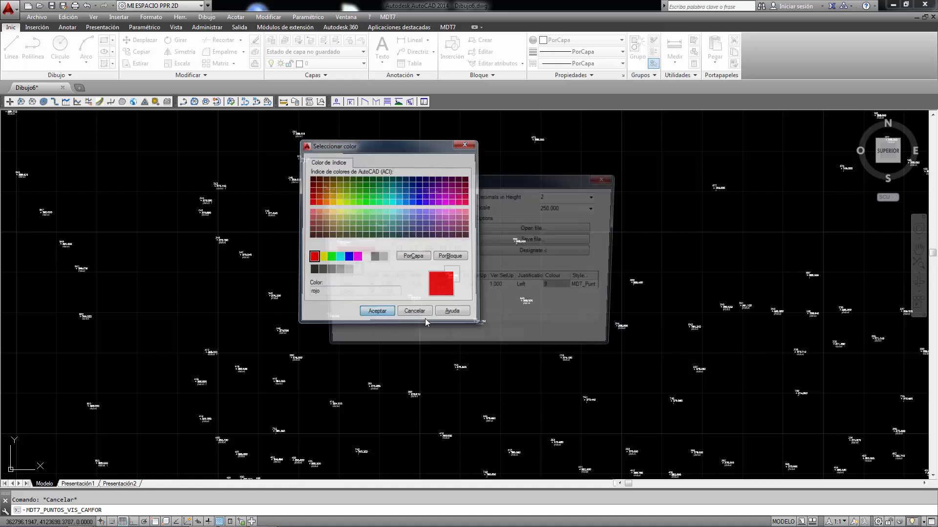
{"action": "left_click", "coordinate": [566, 304]}
{"action": "left_click", "coordinate": [572, 305]}
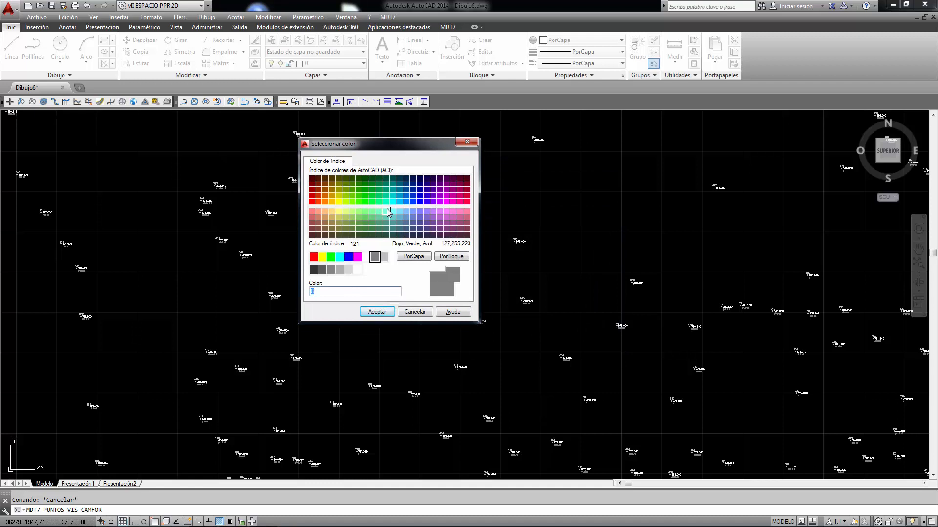
{"action": "left_click", "coordinate": [413, 202]}
{"action": "left_click", "coordinate": [399, 202]}
{"action": "left_click", "coordinate": [377, 311]}
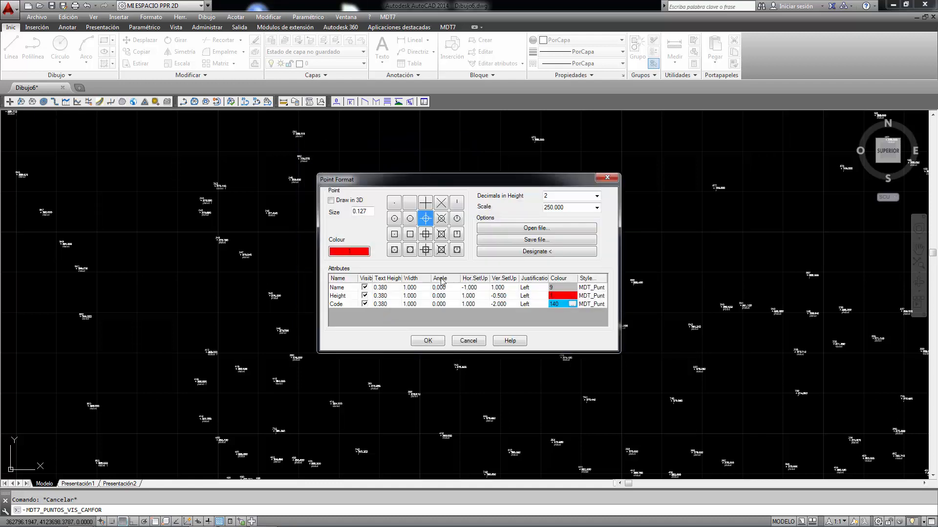
{"action": "left_click", "coordinate": [429, 344]}
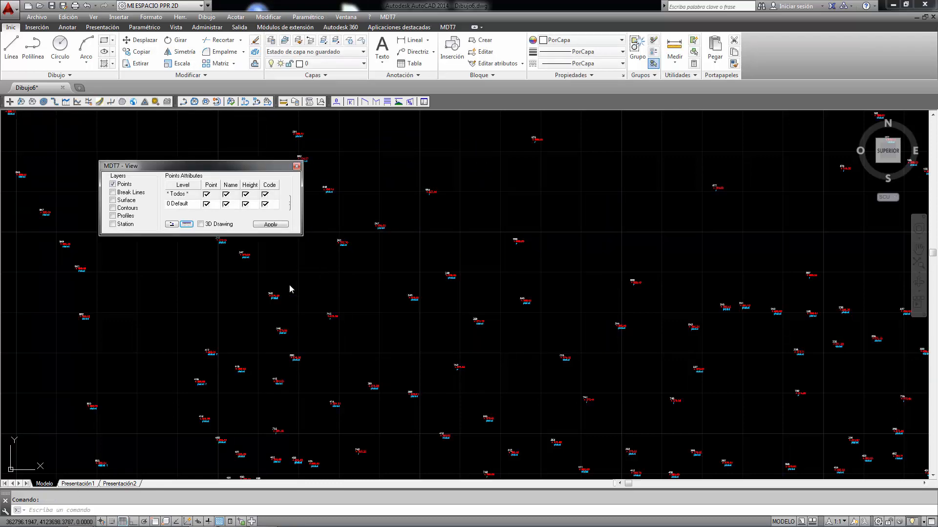
{"action": "scroll", "coordinate": [506, 223], "scroll_direction": "down", "scroll_amount": 1}
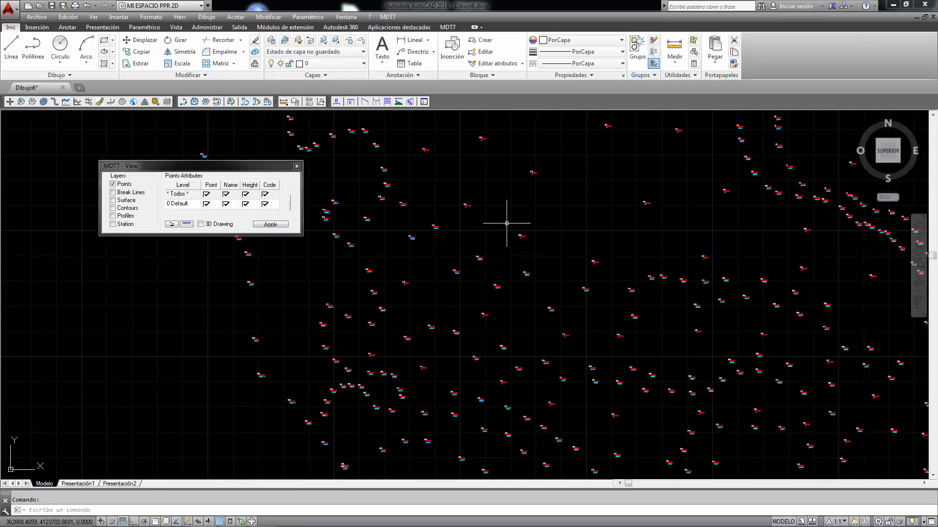
{"action": "left_click", "coordinate": [296, 166]}
- Examine the names, heights and codes of individual survey points around the edge of the point cloud
{"action": "scroll", "coordinate": [496, 219], "scroll_direction": "down", "scroll_amount": 2}
{"action": "scroll", "coordinate": [607, 341], "scroll_direction": "up", "scroll_amount": 8}
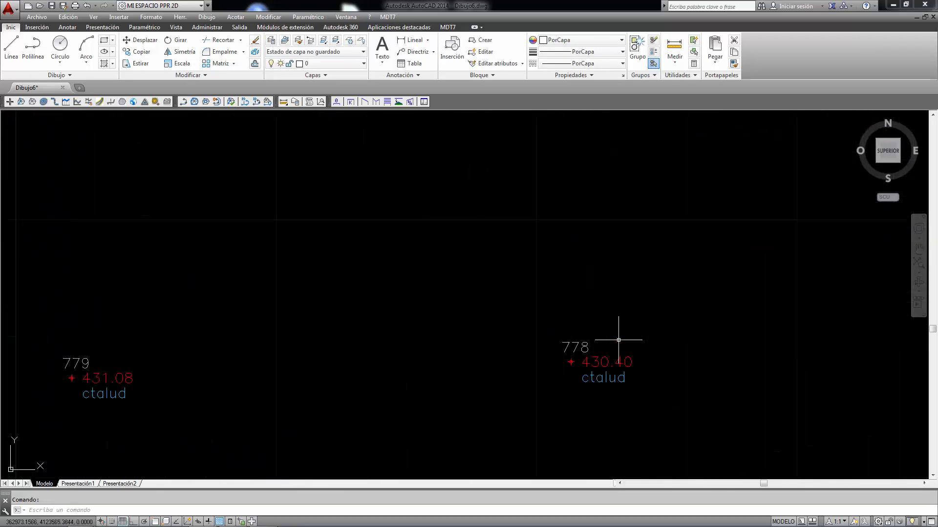
{"action": "scroll", "coordinate": [486, 319], "scroll_direction": "down", "scroll_amount": 5}
{"action": "scroll", "coordinate": [486, 319], "scroll_direction": "down", "scroll_amount": 4}
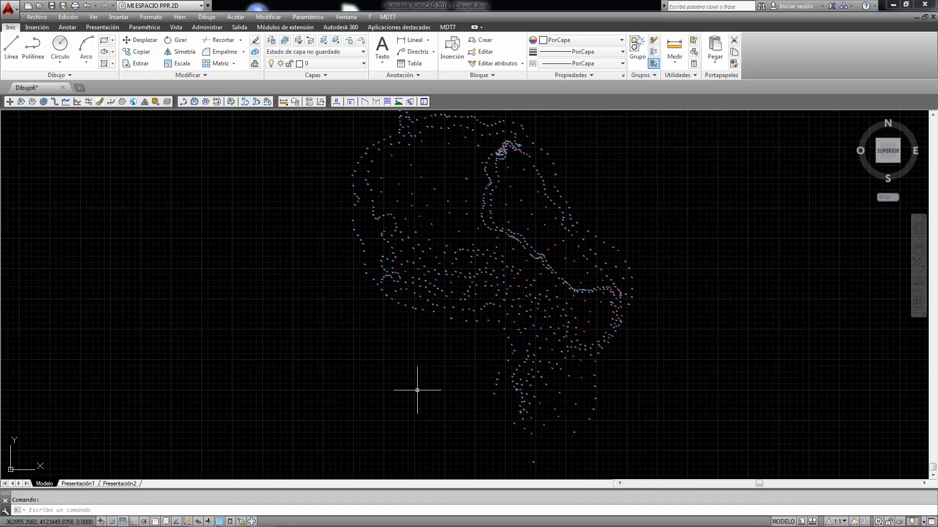
{"action": "scroll", "coordinate": [499, 401], "scroll_direction": "up", "scroll_amount": 8}
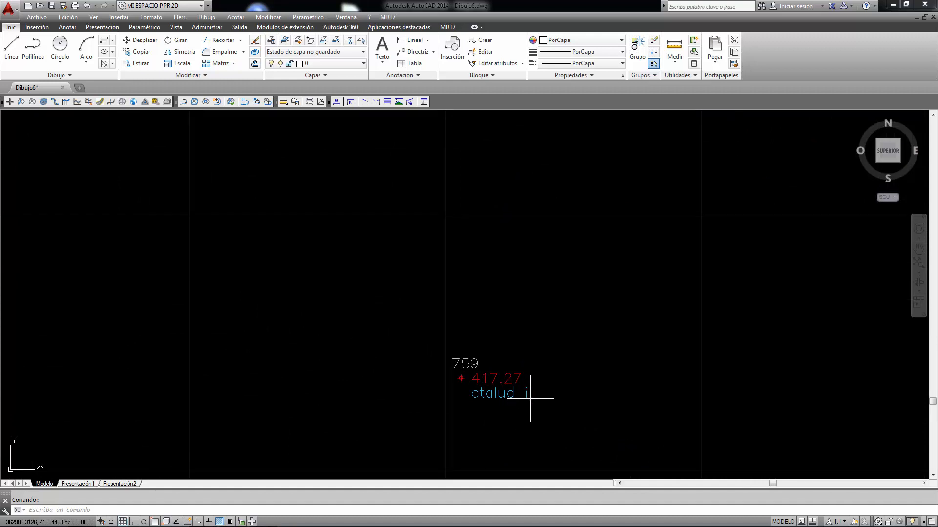
{"action": "scroll", "coordinate": [530, 398], "scroll_direction": "down", "scroll_amount": 10}
{"action": "scroll", "coordinate": [362, 159], "scroll_direction": "up", "scroll_amount": 3}
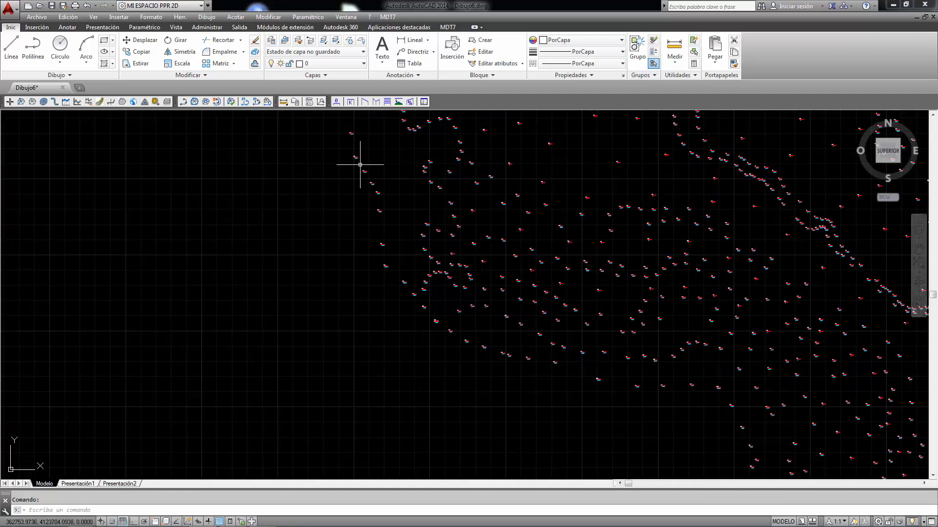
{"action": "scroll", "coordinate": [386, 224], "scroll_direction": "down", "scroll_amount": 3}
{"action": "scroll", "coordinate": [406, 259], "scroll_direction": "up", "scroll_amount": 8}
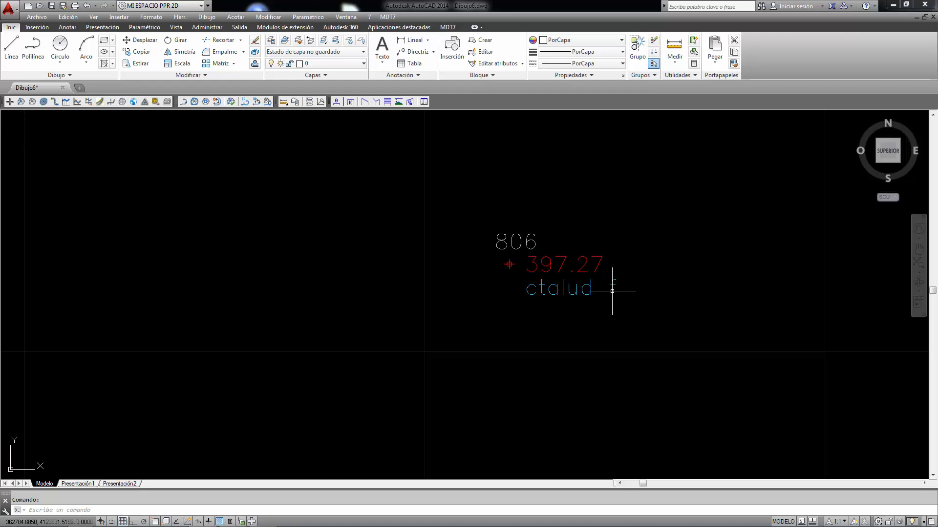
{"action": "scroll", "coordinate": [555, 314], "scroll_direction": "down", "scroll_amount": 10}
- Start drawing break lines by closest point on a new green layer named High Slope with continuous linetype
{"action": "left_click", "coordinate": [388, 17]}
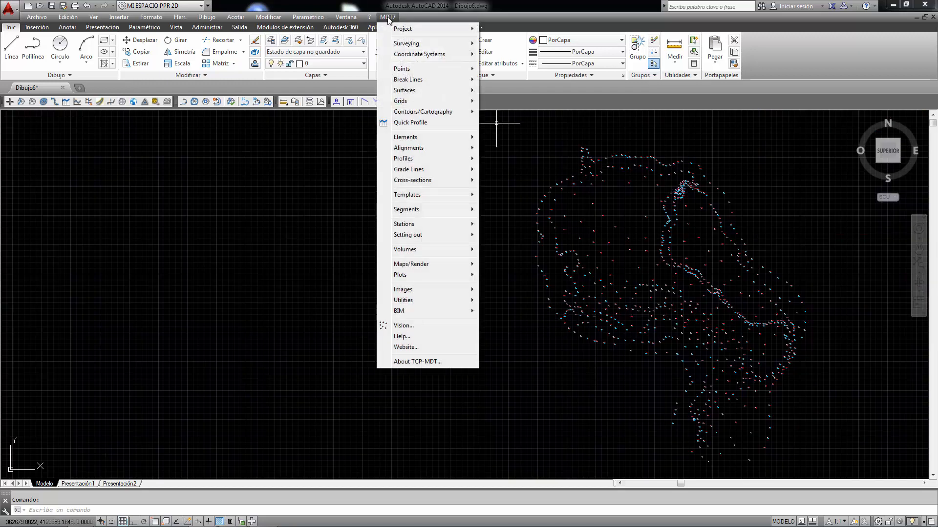
{"action": "mouse_move", "coordinate": [413, 81]}
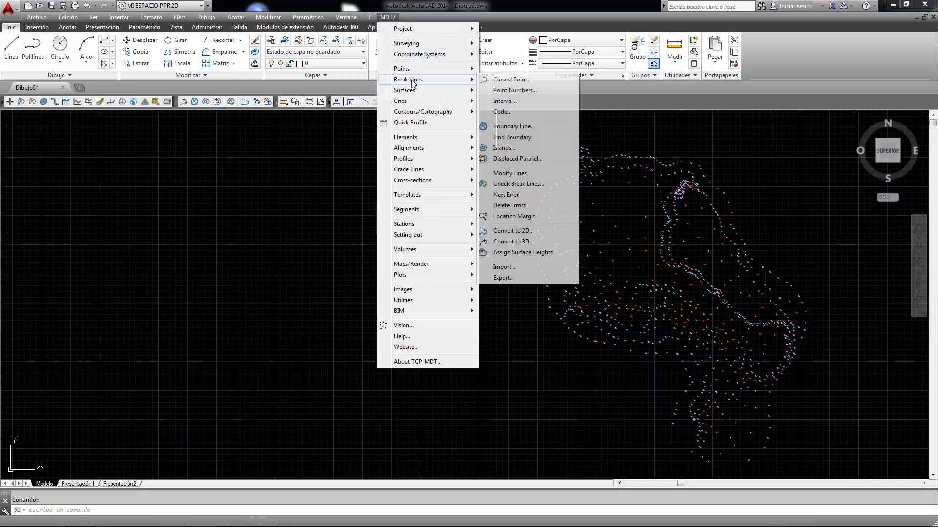
{"action": "left_click", "coordinate": [512, 80]}
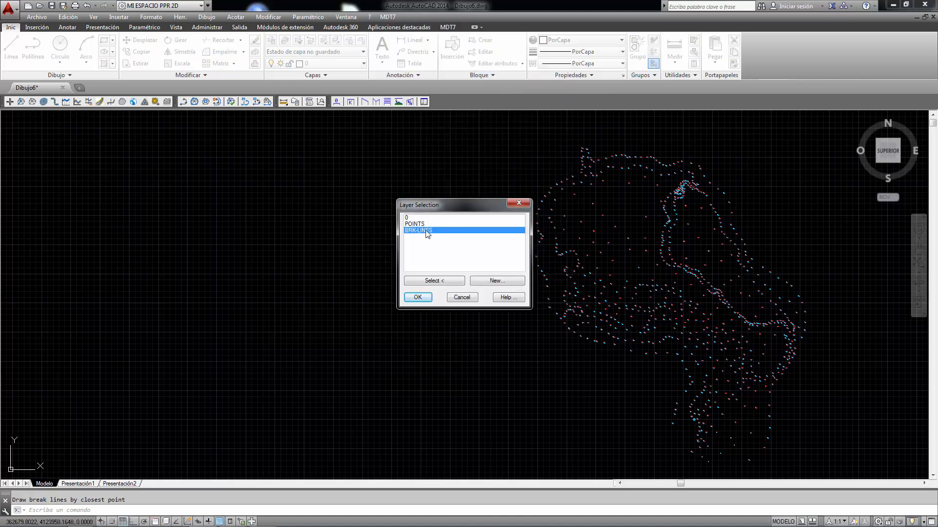
{"action": "left_click", "coordinate": [497, 281]}
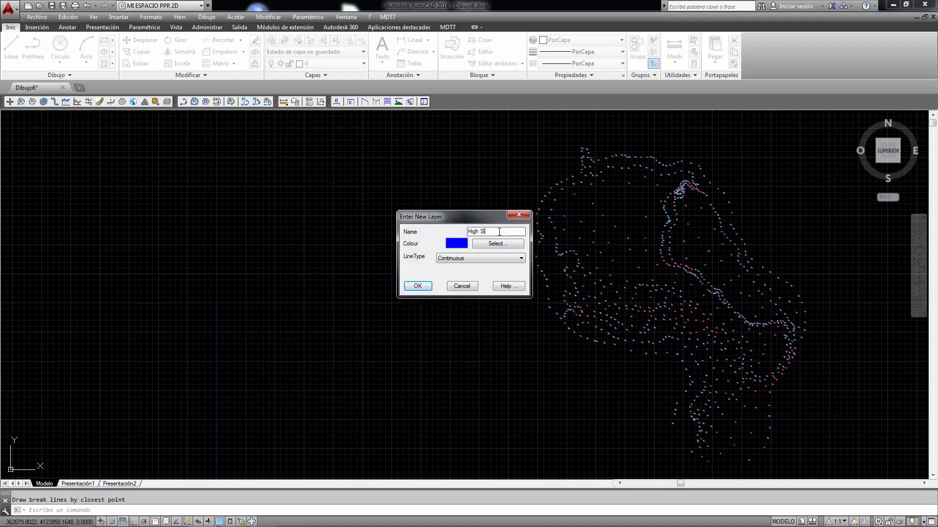
{"action": "left_click", "coordinate": [456, 243]}
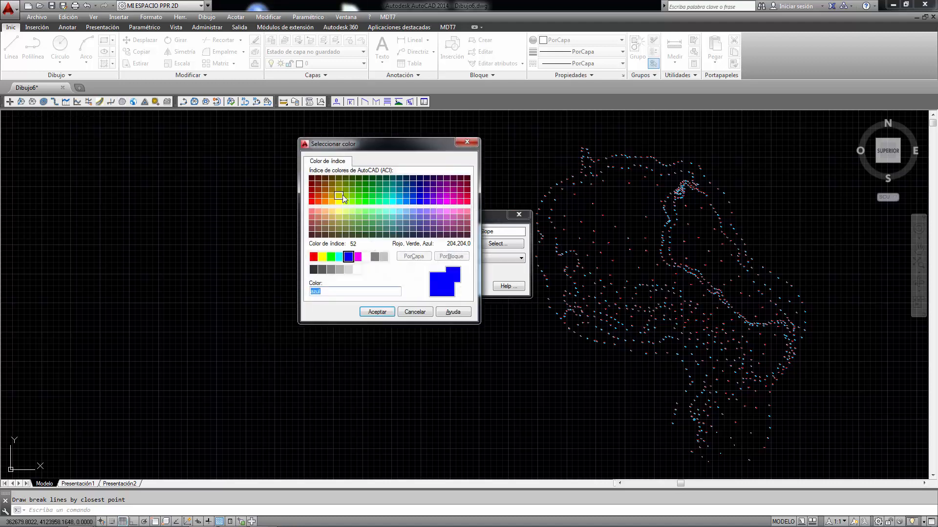
{"action": "left_click", "coordinate": [352, 195]}
{"action": "left_click", "coordinate": [377, 311]}
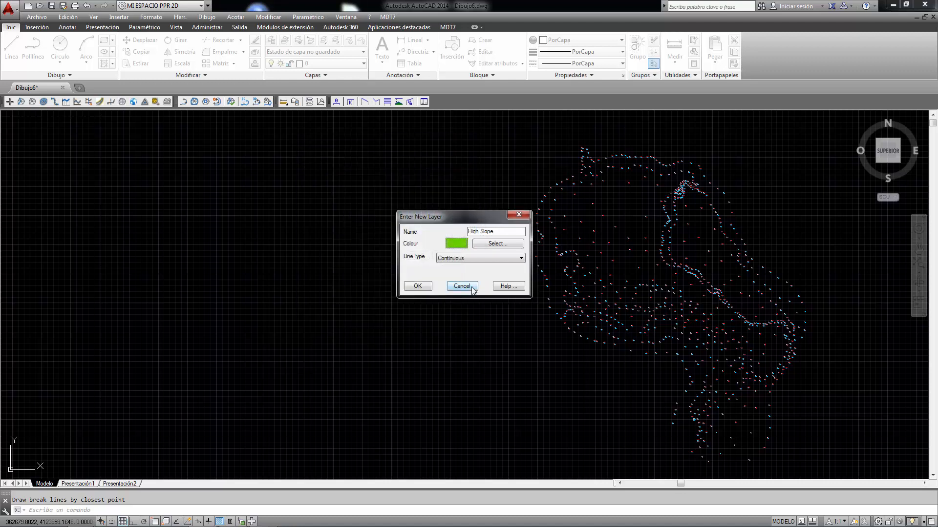
{"action": "left_click", "coordinate": [418, 286]}
- Draw a break line by closest point starting at point 759 and running through points 761, 762 and 764
{"action": "scroll", "coordinate": [691, 397], "scroll_direction": "up", "scroll_amount": 10}
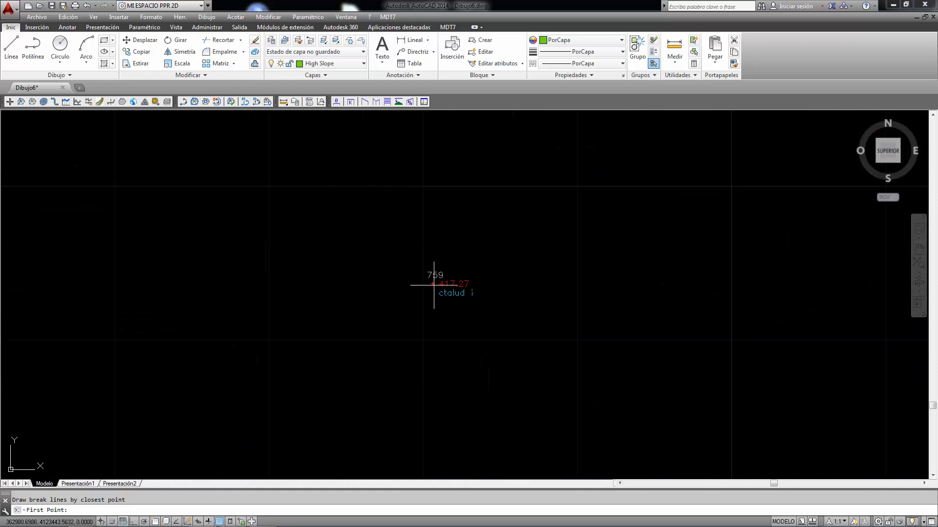
{"action": "key", "text": "F3"}
{"action": "key", "text": "F3"}
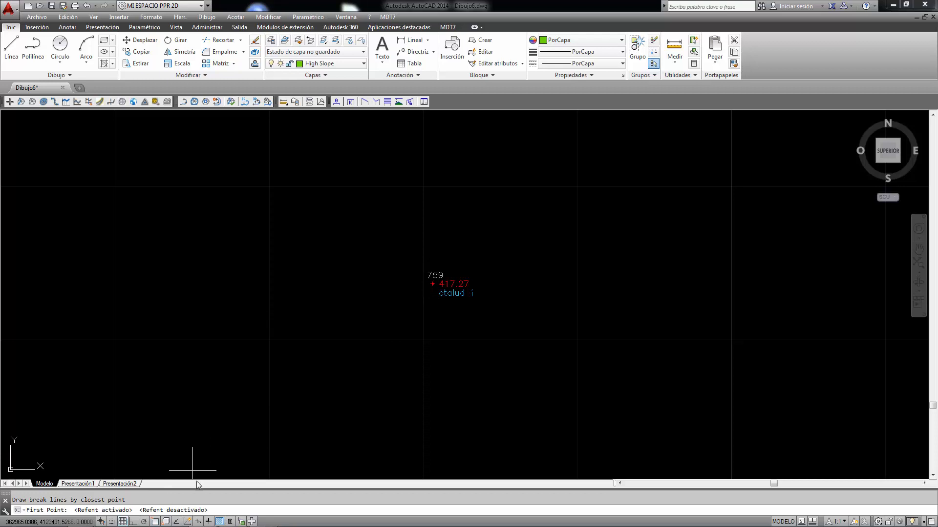
{"action": "left_click", "coordinate": [432, 284]}
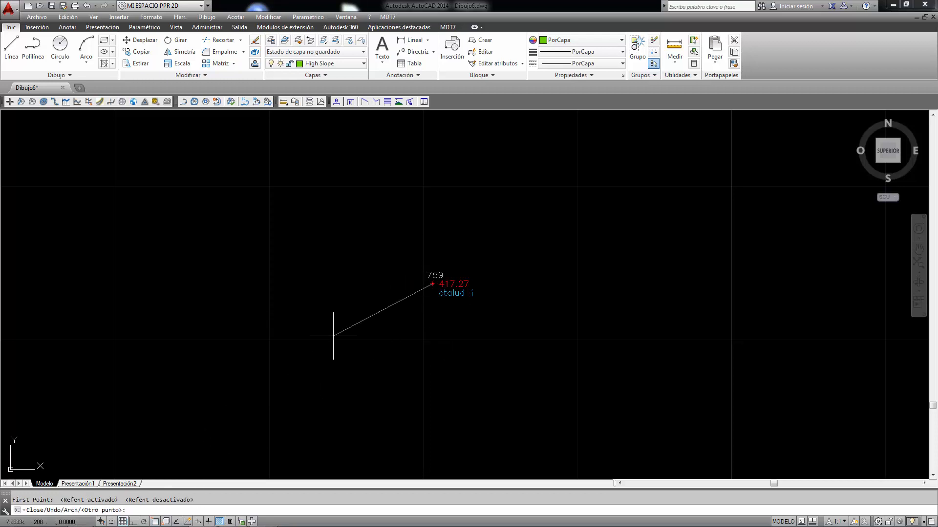
{"action": "scroll", "coordinate": [333, 335], "scroll_direction": "down", "scroll_amount": 3}
{"action": "left_click", "coordinate": [393, 222]}
{"action": "scroll", "coordinate": [386, 184], "scroll_direction": "up", "scroll_amount": 3}
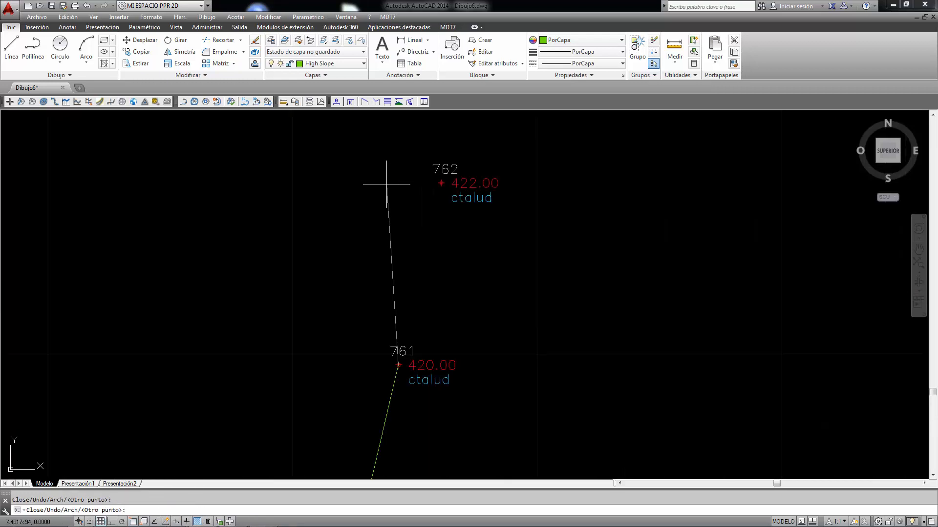
{"action": "left_click", "coordinate": [441, 184]}
{"action": "scroll", "coordinate": [596, 173], "scroll_direction": "down", "scroll_amount": 4}
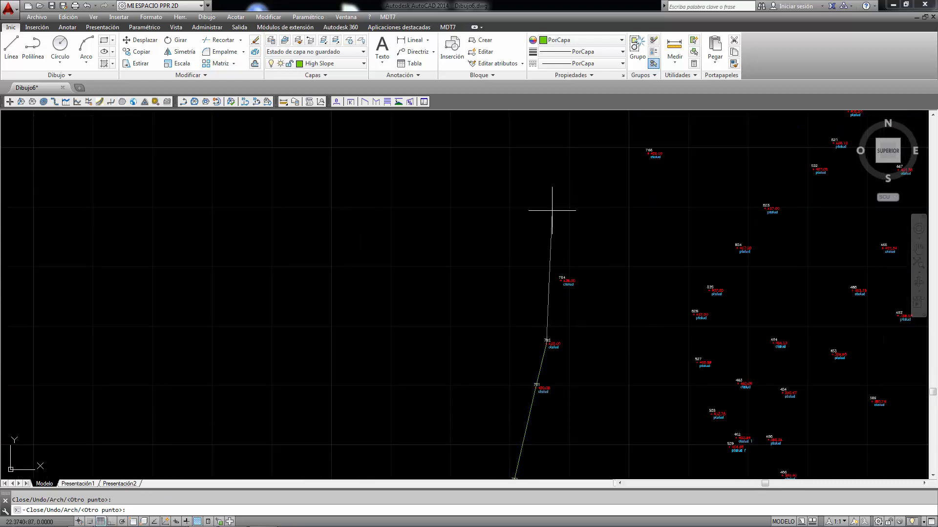
{"action": "left_click", "coordinate": [560, 281]}
{"action": "scroll", "coordinate": [597, 194], "scroll_direction": "down", "scroll_amount": 3}
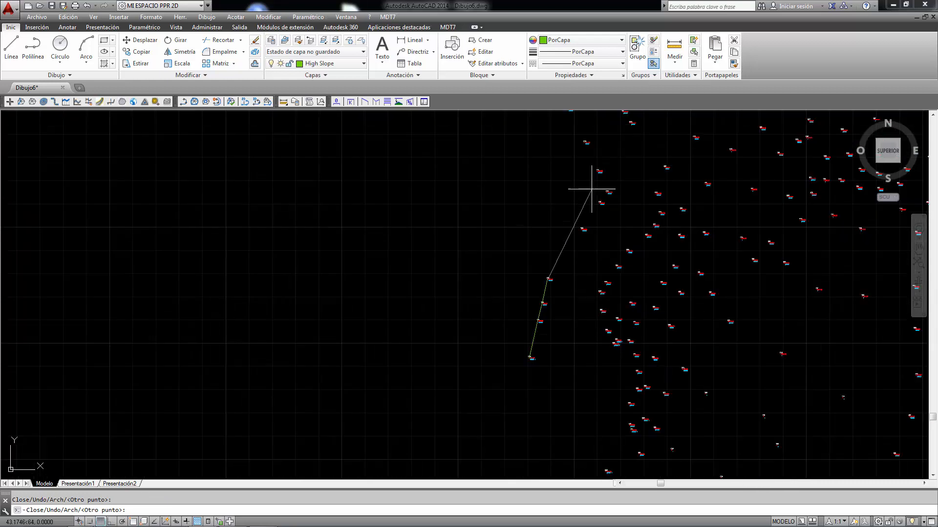
- Extend the break line through points 766, 767 and 770, end it farther northwest along the edge, and finish it
{"action": "left_click", "coordinate": [571, 210]}
{"action": "scroll", "coordinate": [606, 197], "scroll_direction": "up", "scroll_amount": 2}
{"action": "left_click", "coordinate": [584, 214]}
{"action": "scroll", "coordinate": [567, 240], "scroll_direction": "down", "scroll_amount": 3}
{"action": "scroll", "coordinate": [564, 191], "scroll_direction": "up", "scroll_amount": 3}
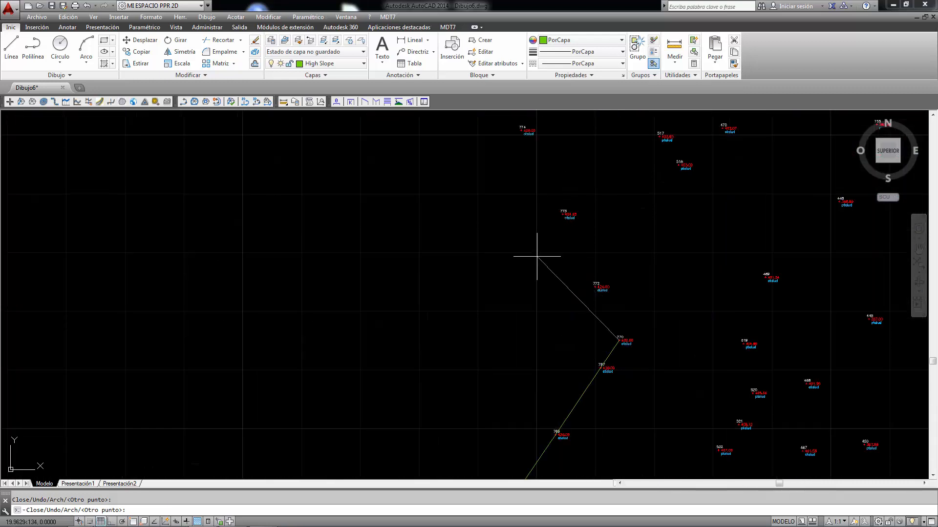
{"action": "left_click", "coordinate": [420, 112]}
{"action": "scroll", "coordinate": [365, 285], "scroll_direction": "down", "scroll_amount": 3}
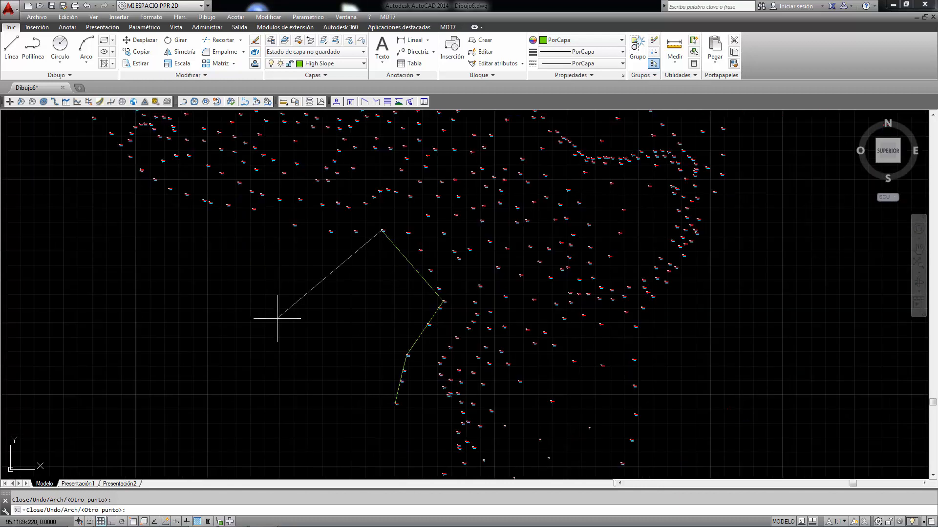
{"action": "key", "text": "Return"}
- Erase the break line drawn by closest point
{"action": "left_click", "coordinate": [399, 263]}
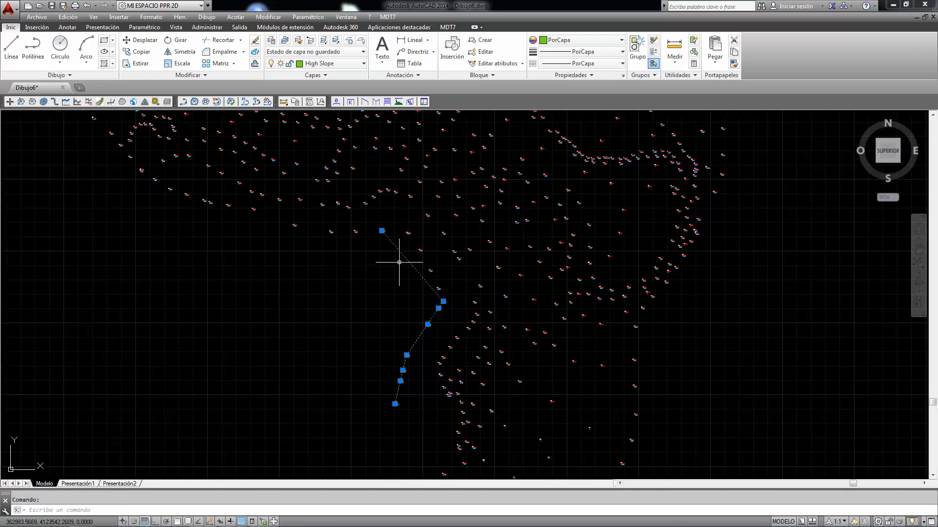
{"action": "key", "text": "Delete"}
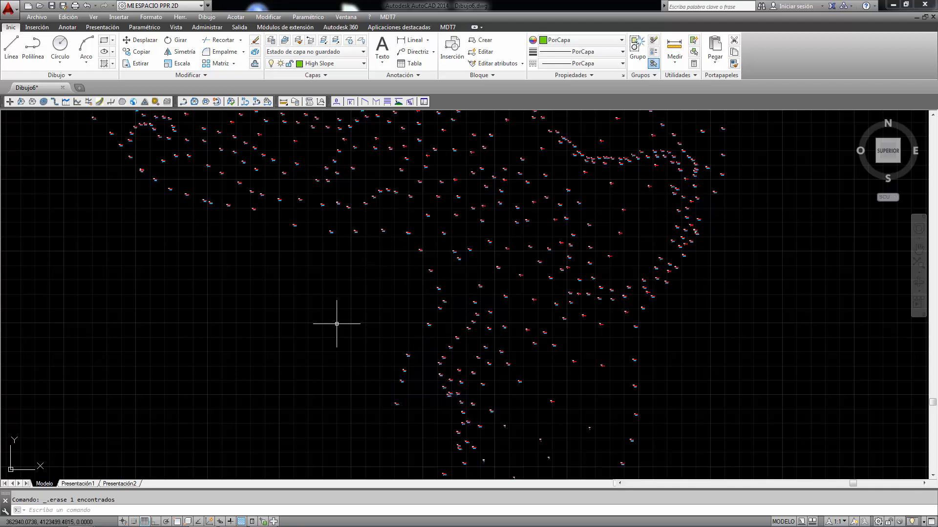
{"action": "scroll", "coordinate": [403, 312], "scroll_direction": "down", "scroll_amount": 3}
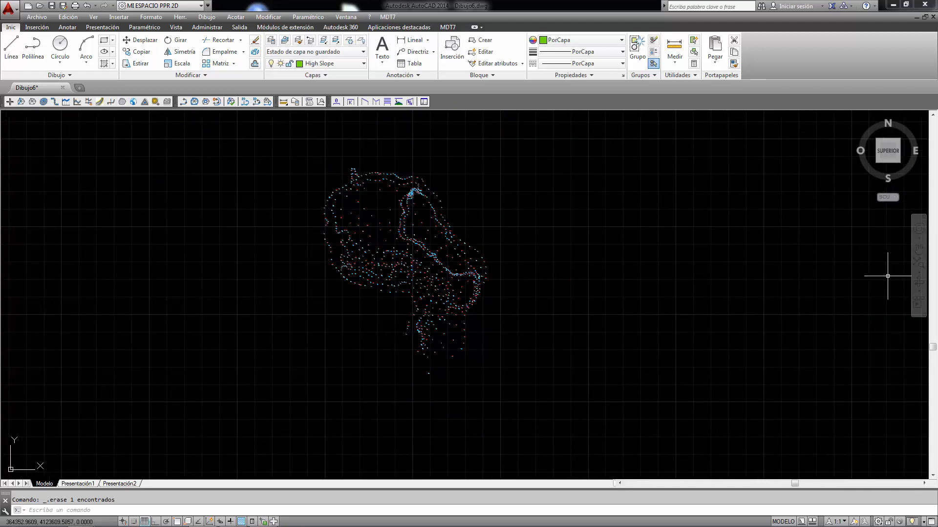
{"action": "left_click", "coordinate": [918, 260]}
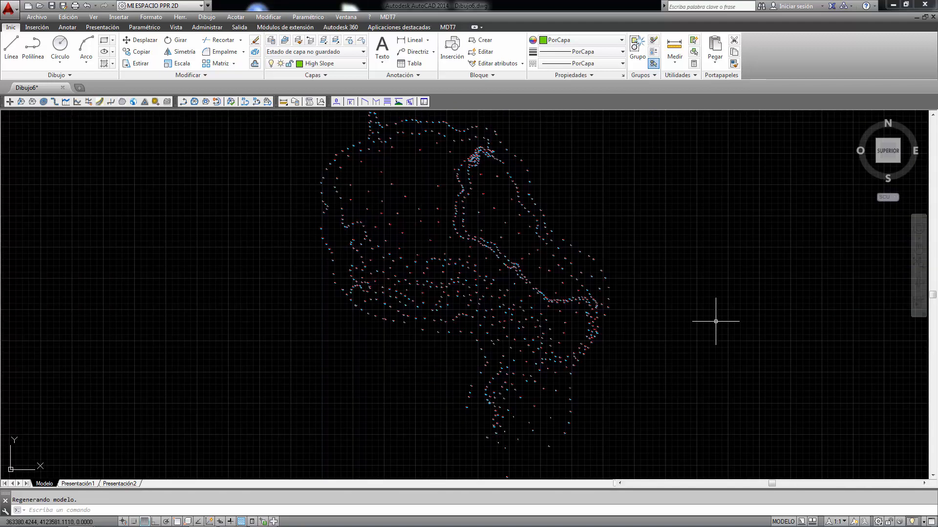
- Start a break line by point numbers on the High Slope layer, entering 759 as first point and trying 760 as the second
{"action": "left_click", "coordinate": [388, 17]}
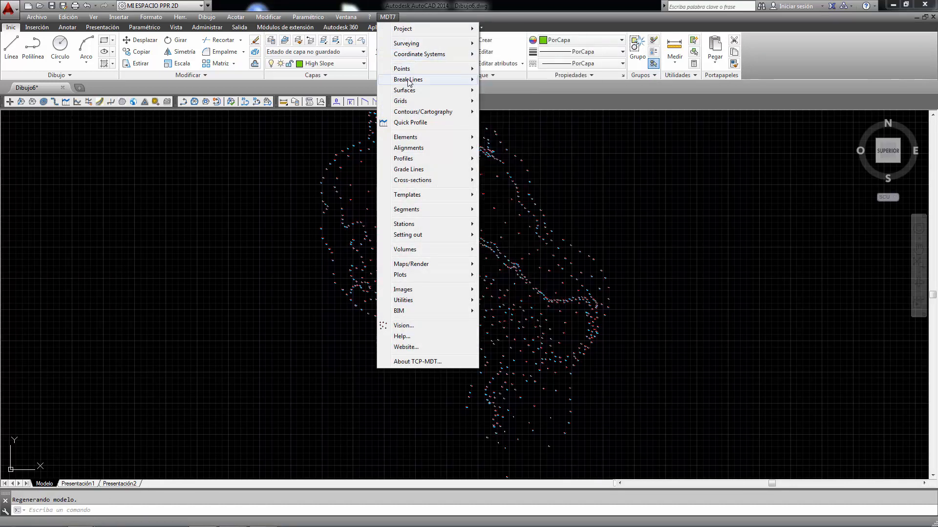
{"action": "mouse_move", "coordinate": [473, 81]}
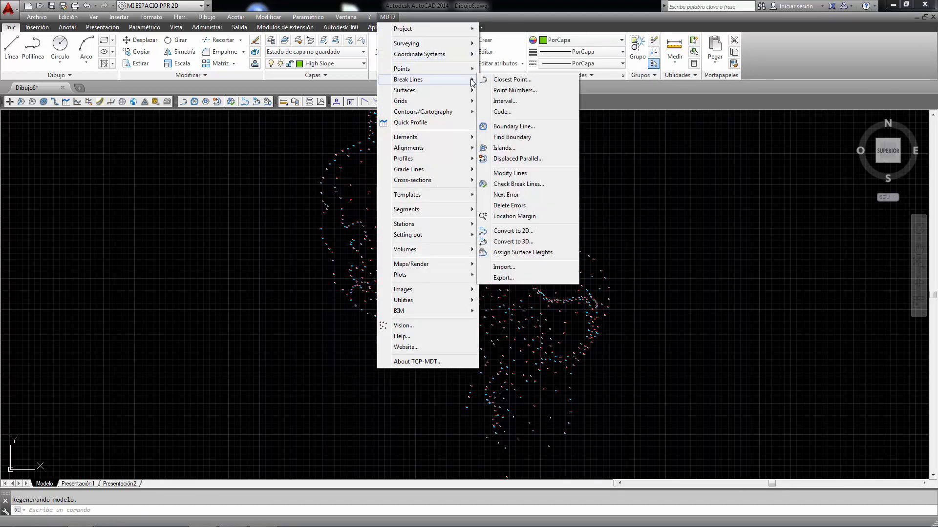
{"action": "left_click", "coordinate": [512, 91]}
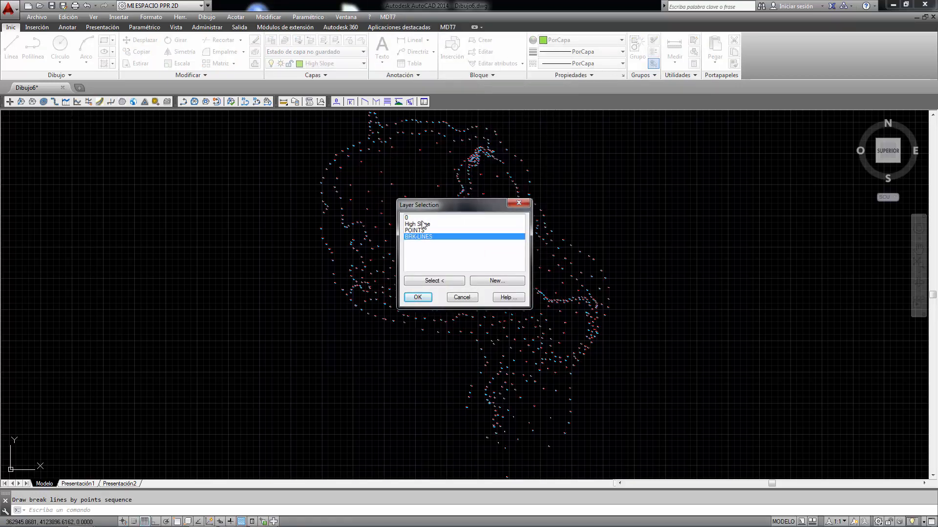
{"action": "left_click", "coordinate": [423, 225]}
{"action": "left_click", "coordinate": [418, 297]}
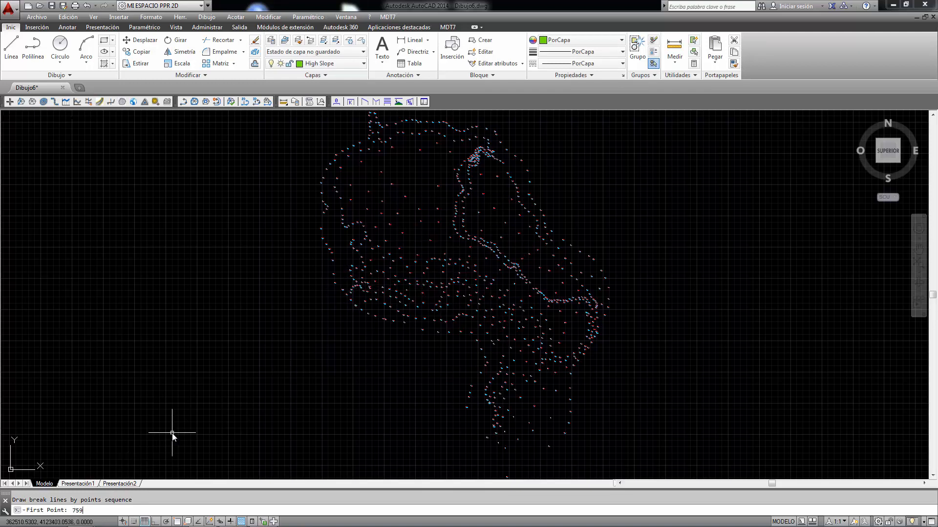
{"action": "key", "text": "Return"}
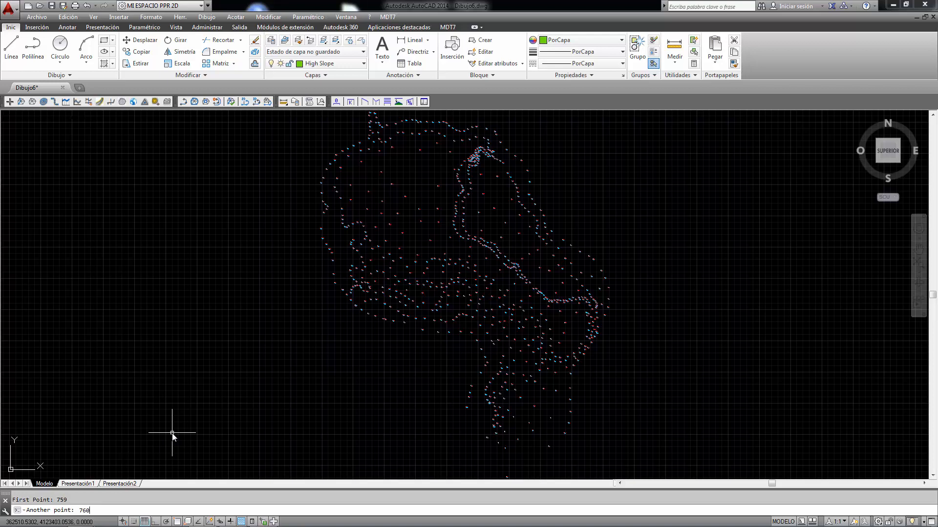
{"action": "key", "text": "Return"}
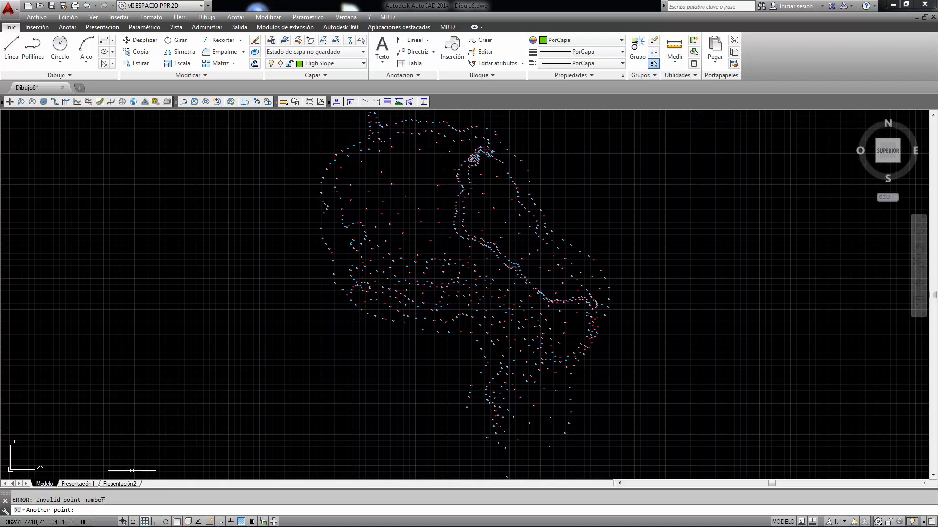
- Continue the break line by point number from 761 up to 767 and finish it
{"action": "type", "text": "761"}
{"action": "key", "text": "Return"}
{"action": "type", "text": "3"}
{"action": "key", "text": "Return"}
{"action": "type", "text": "764"}
{"action": "key", "text": "Return"}
{"action": "key", "text": "BackSpace"}
{"action": "key", "text": "Return"}
{"action": "type", "text": "766"}
{"action": "key", "text": "Return"}
{"action": "type", "text": "768"}
{"action": "key", "text": "Return"}
{"action": "scroll", "coordinate": [459, 381], "scroll_direction": "up", "scroll_amount": 6}
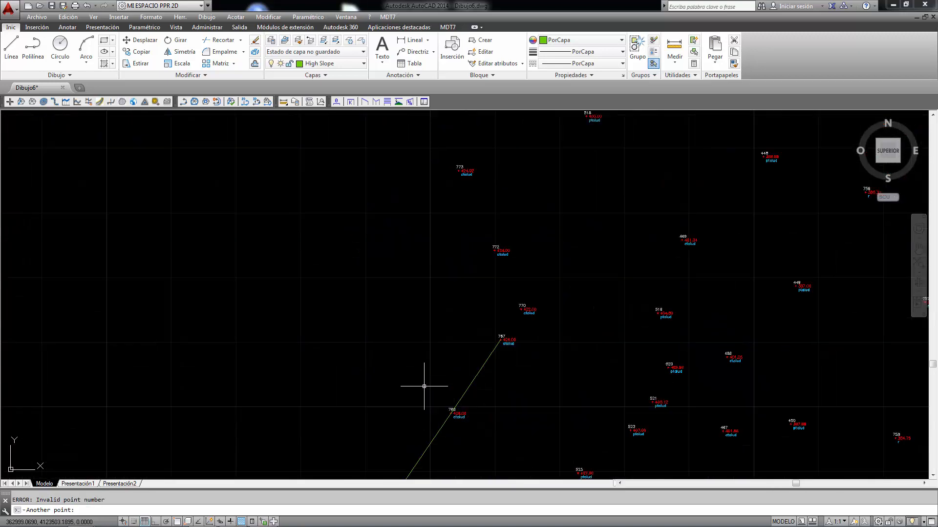
{"action": "scroll", "coordinate": [434, 373], "scroll_direction": "up", "scroll_amount": 4}
{"action": "key", "text": "Return"}
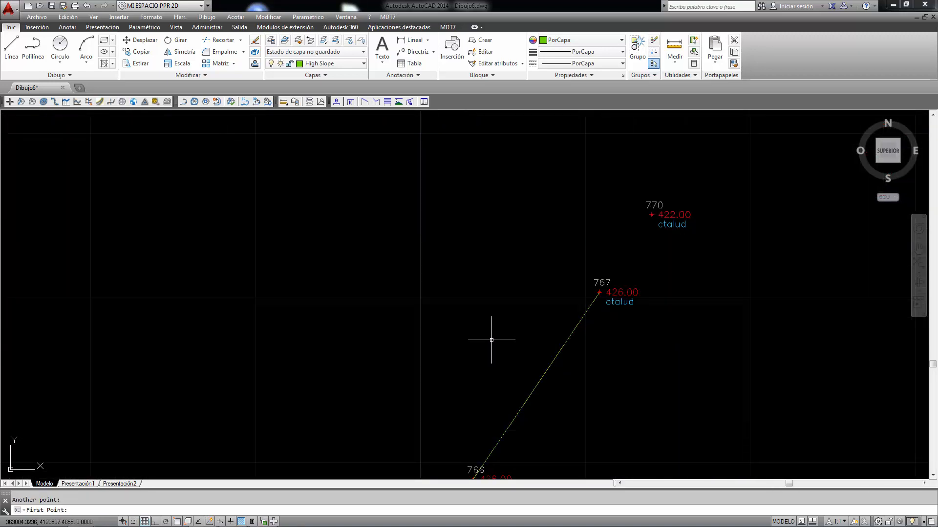
- Exit the point number command and erase the break line it drew between points 759 and 767
{"action": "scroll", "coordinate": [492, 334], "scroll_direction": "down", "scroll_amount": 10}
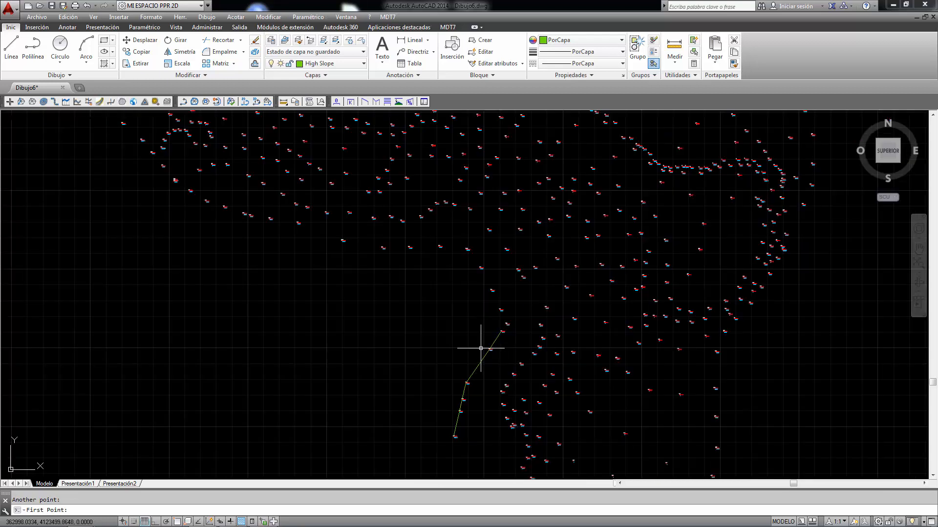
{"action": "key", "text": "Escape"}
{"action": "left_click", "coordinate": [494, 339]}
{"action": "key", "text": "Delete"}
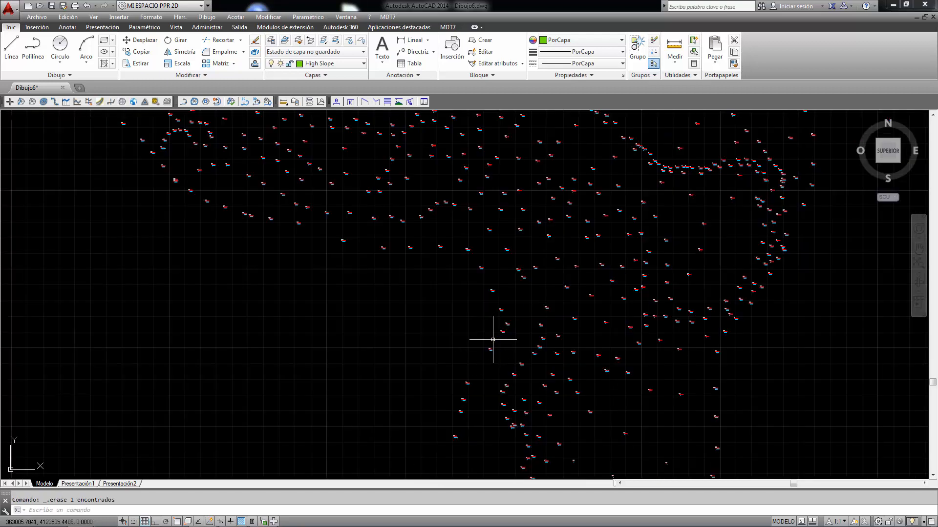
- Start defining break lines by interval on the High Slope layer
{"action": "left_click", "coordinate": [388, 17]}
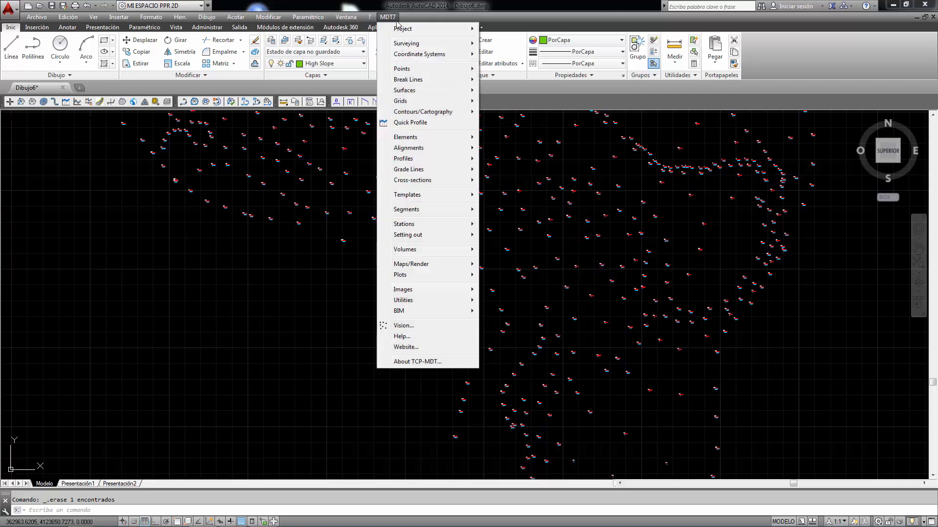
{"action": "mouse_move", "coordinate": [415, 80]}
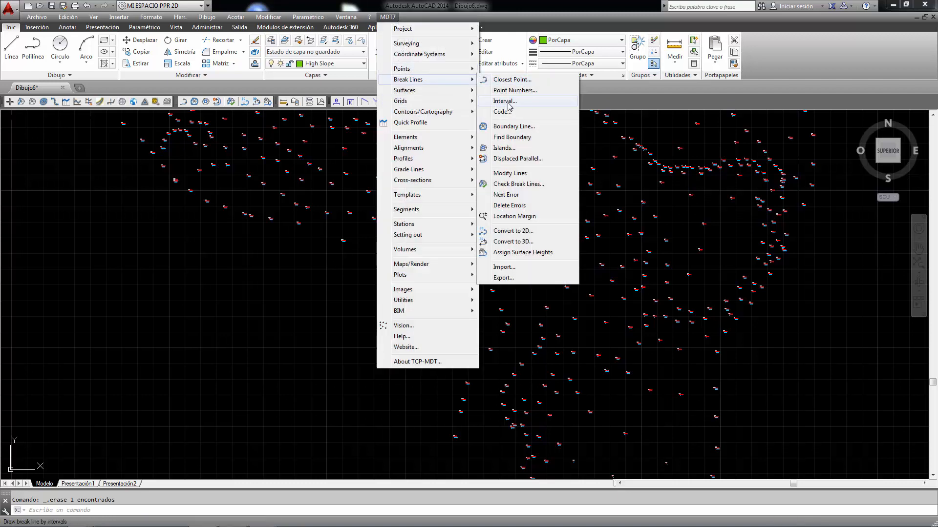
{"action": "left_click", "coordinate": [506, 101]}
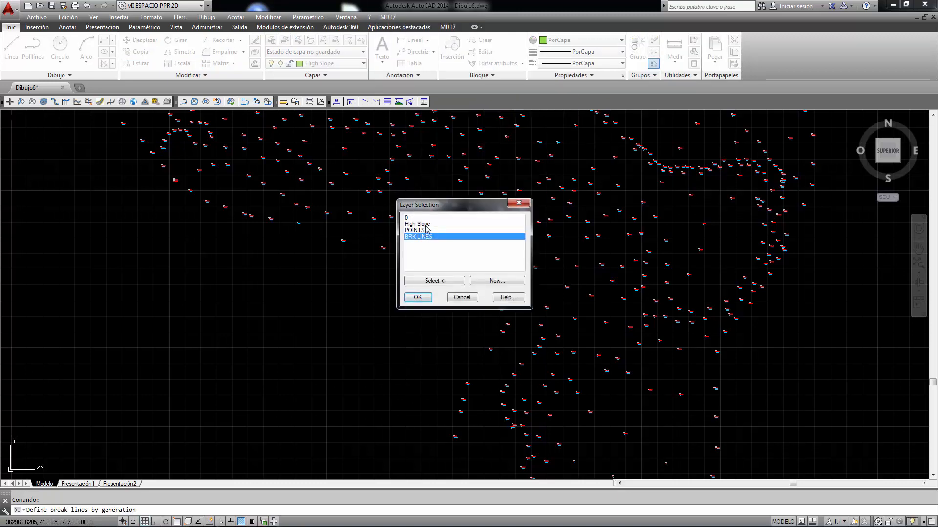
{"action": "left_click", "coordinate": [418, 298]}
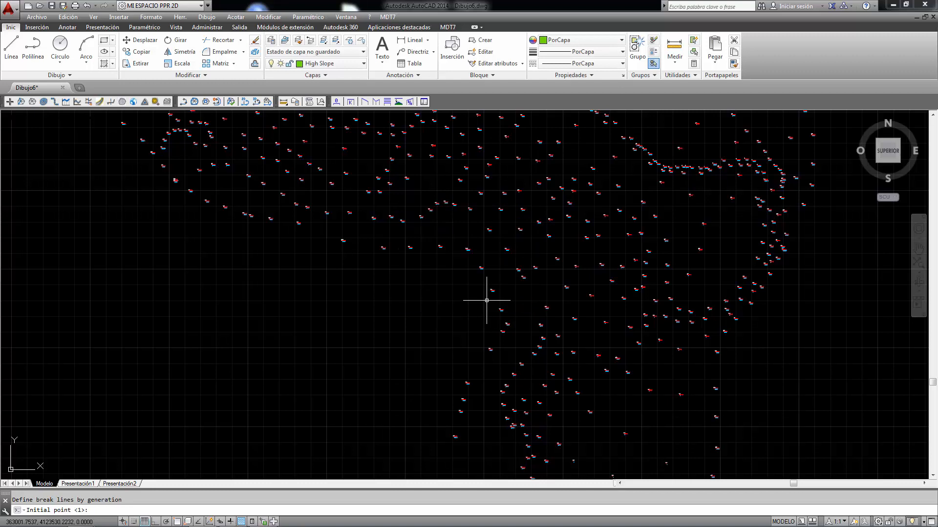
- Generate a break line from initial point 759 to end point 806 with an interval of 1
{"action": "scroll", "coordinate": [461, 435], "scroll_direction": "up", "scroll_amount": 3}
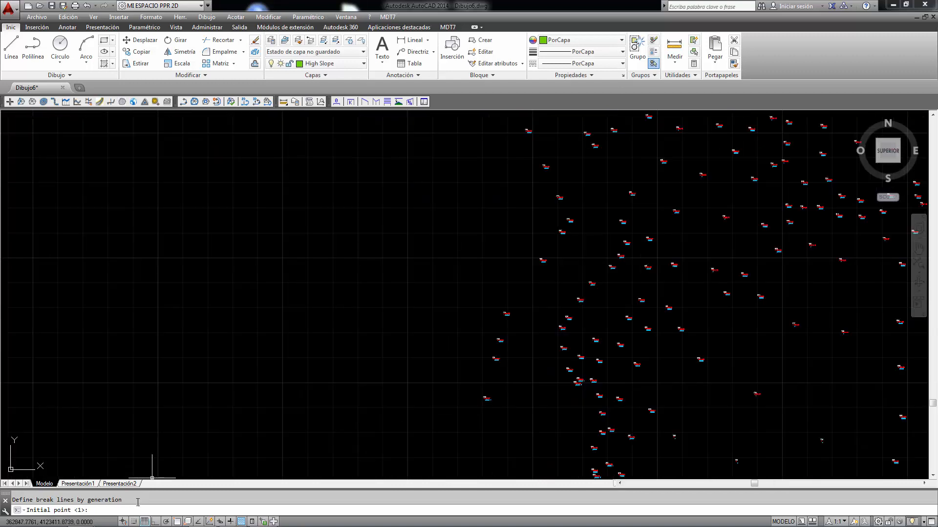
{"action": "type", "text": "759"}
{"action": "key", "text": "Return"}
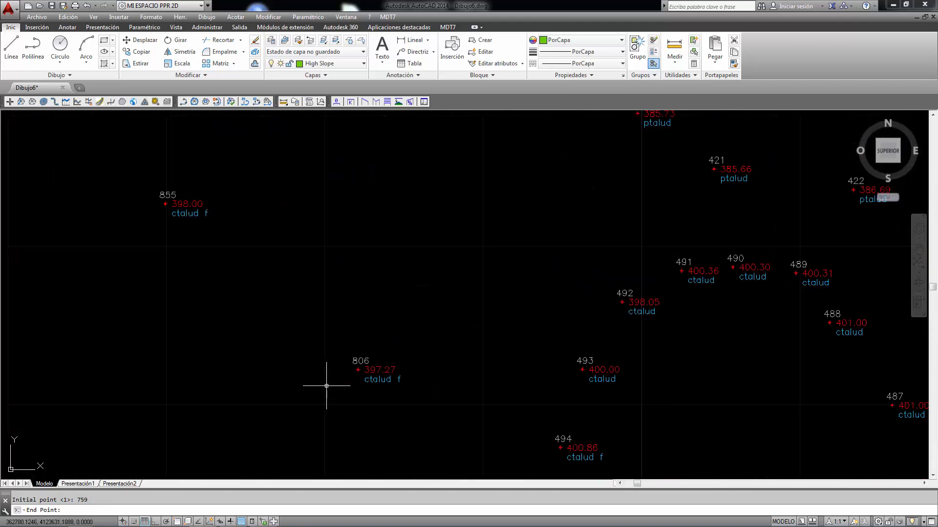
{"action": "type", "text": "806"}
{"action": "key", "text": "Return"}
{"action": "key", "text": "Return"}
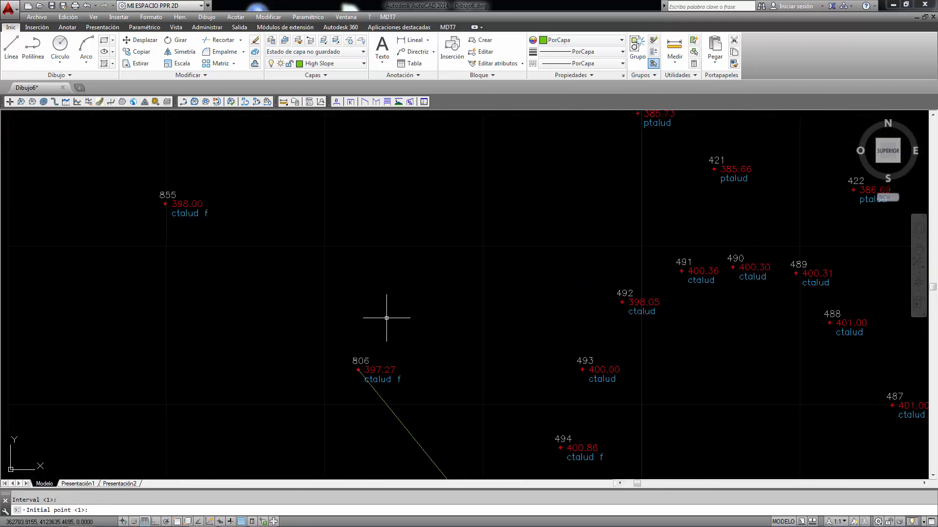
- Generate a second break line from initial point 808 to end point 855 with an interval of 1
{"action": "scroll", "coordinate": [393, 290], "scroll_direction": "up", "scroll_amount": 7}
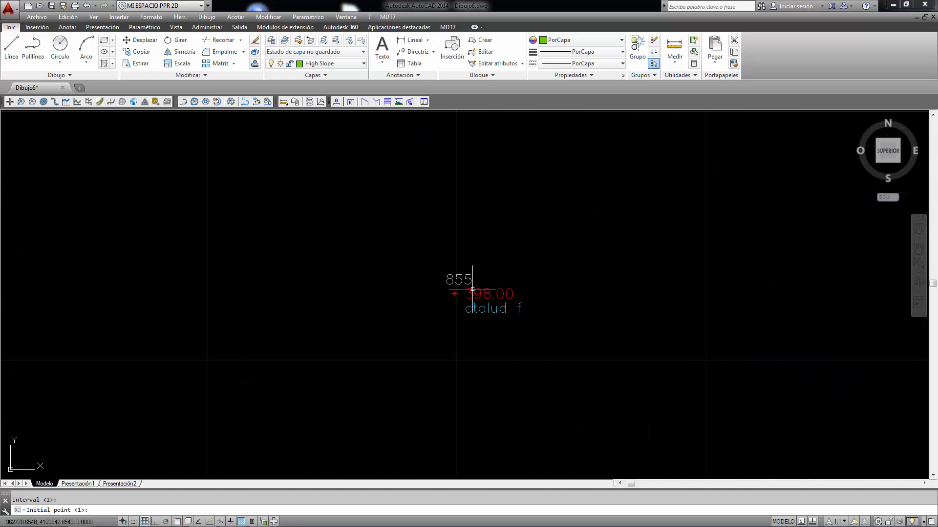
{"action": "scroll", "coordinate": [473, 308], "scroll_direction": "down", "scroll_amount": 7}
{"action": "scroll", "coordinate": [491, 134], "scroll_direction": "up", "scroll_amount": 8}
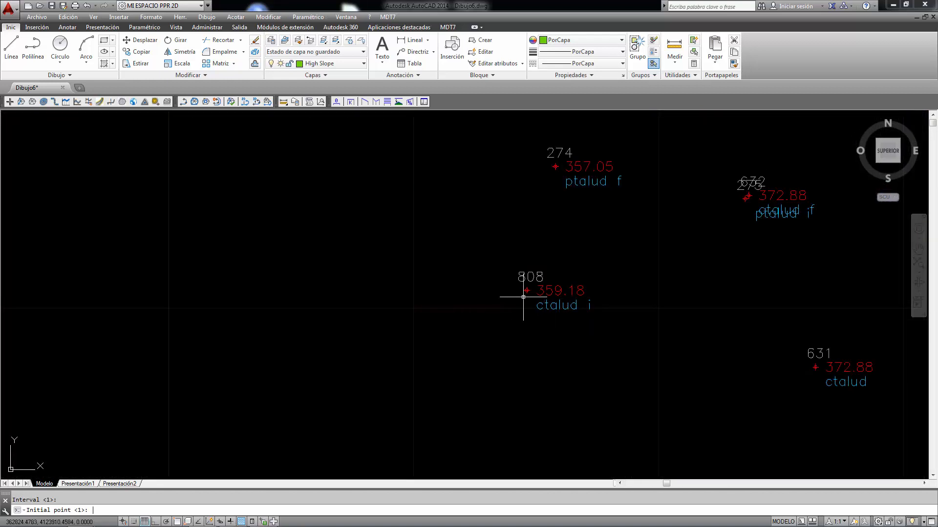
{"action": "scroll", "coordinate": [523, 297], "scroll_direction": "down", "scroll_amount": 7}
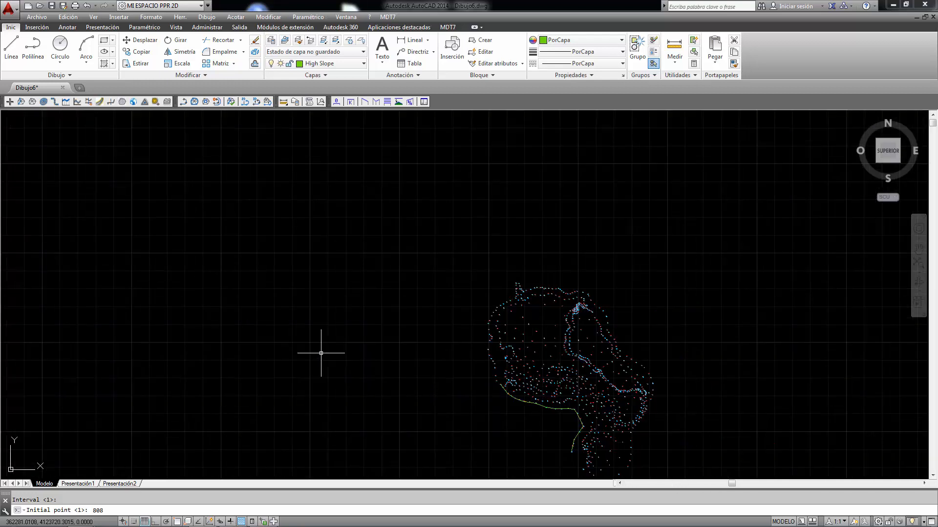
{"action": "key", "text": "Return"}
{"action": "type", "text": "855"}
{"action": "key", "text": "Return"}
{"action": "key", "text": "Return"}
- Exit the interval command and erase both break lines generated along the edge of the point cloud
{"action": "scroll", "coordinate": [488, 342], "scroll_direction": "up", "scroll_amount": 5}
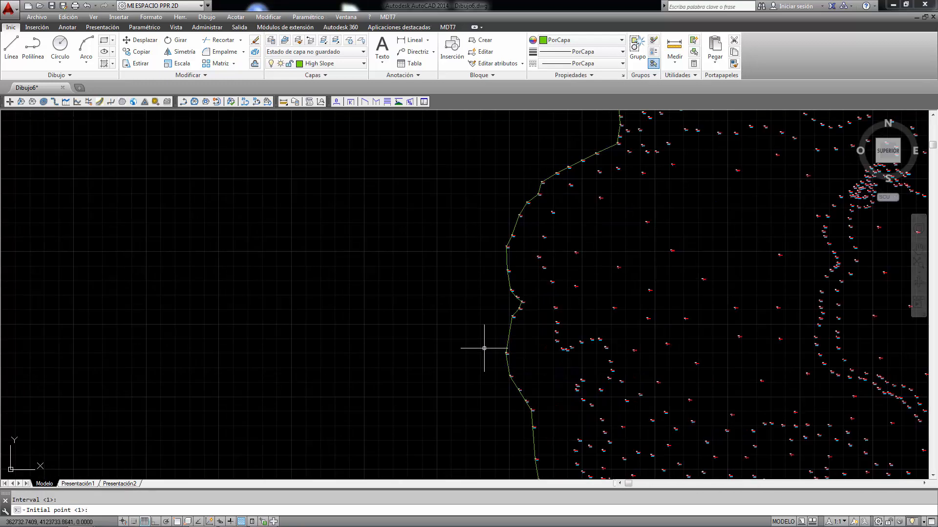
{"action": "scroll", "coordinate": [442, 255], "scroll_direction": "down", "scroll_amount": 4}
{"action": "scroll", "coordinate": [469, 323], "scroll_direction": "up", "scroll_amount": 3}
{"action": "key", "text": "Escape"}
{"action": "left_click", "coordinate": [471, 279]}
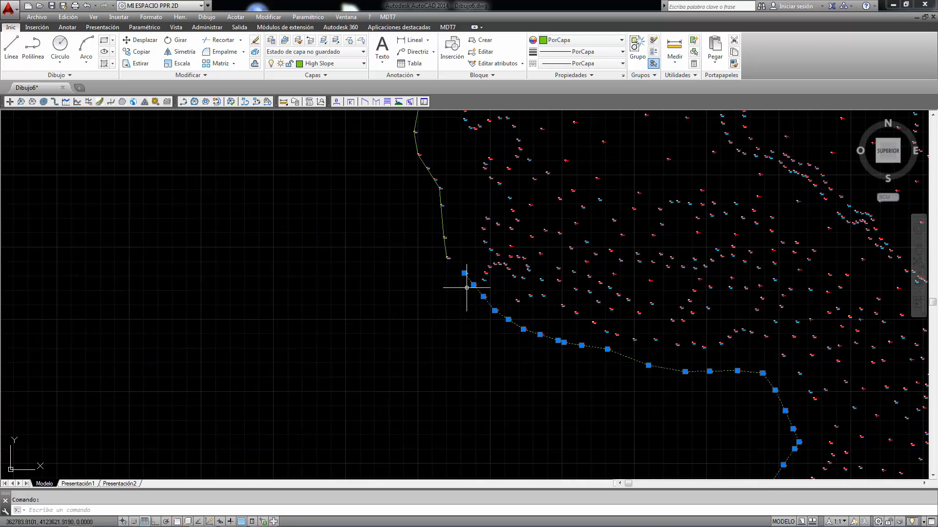
{"action": "key", "text": "Delete"}
{"action": "left_click", "coordinate": [451, 244]}
{"action": "left_click", "coordinate": [439, 250]}
{"action": "key", "text": "Delete"}
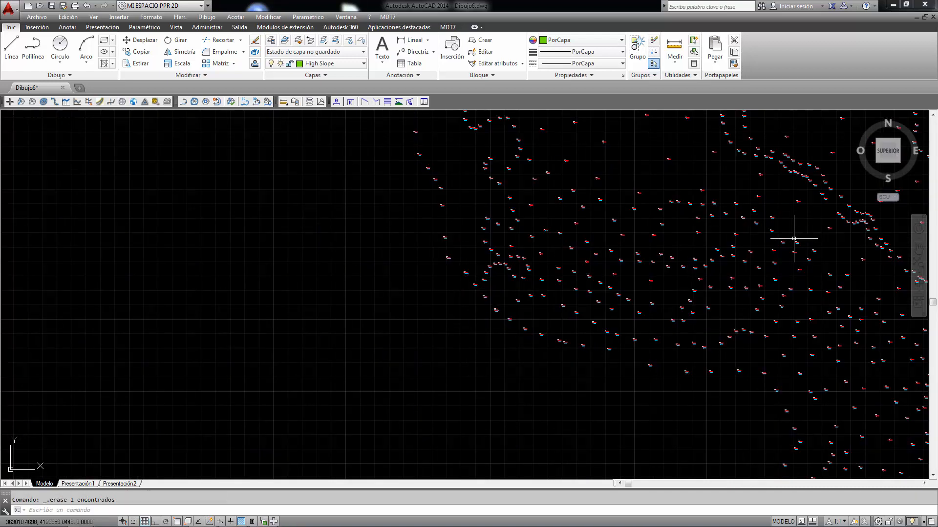
- Start defining break lines by point code for the surveyed points
{"action": "type", "text": "z"}
{"action": "key", "text": "Return"}
{"action": "type", "text": "e"}
{"action": "key", "text": "Return"}
{"action": "left_click", "coordinate": [388, 17]}
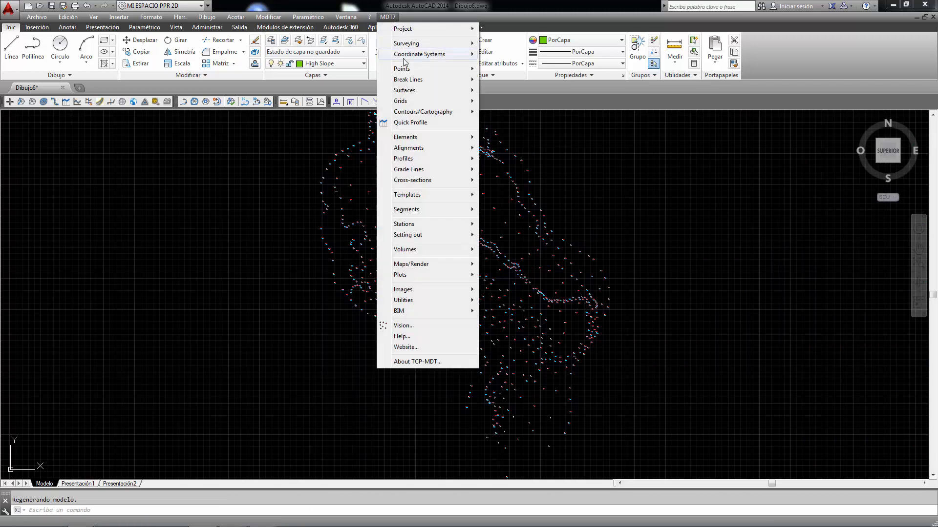
{"action": "mouse_move", "coordinate": [408, 79]}
{"action": "left_click", "coordinate": [502, 111]}
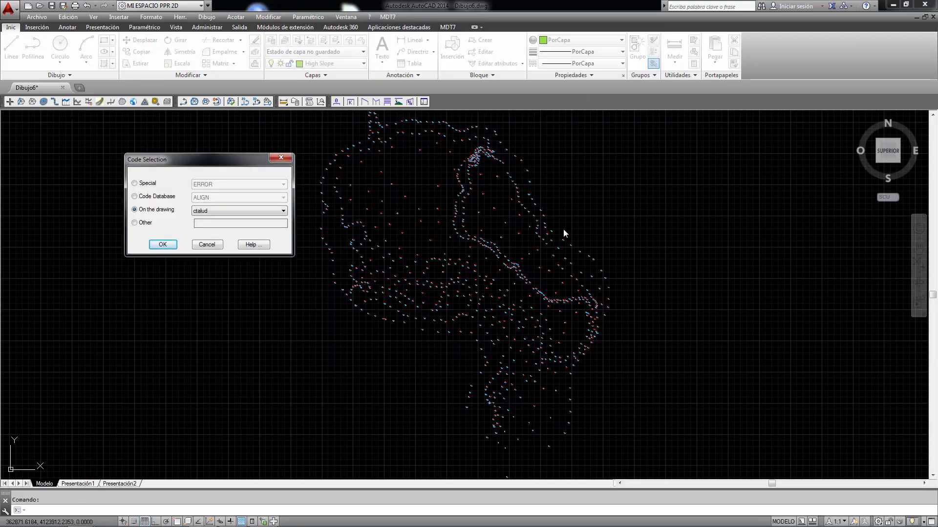
- Examine the codes offered by the special, code database and on-the-drawing sources in the code selection
{"action": "left_click", "coordinate": [137, 185]}
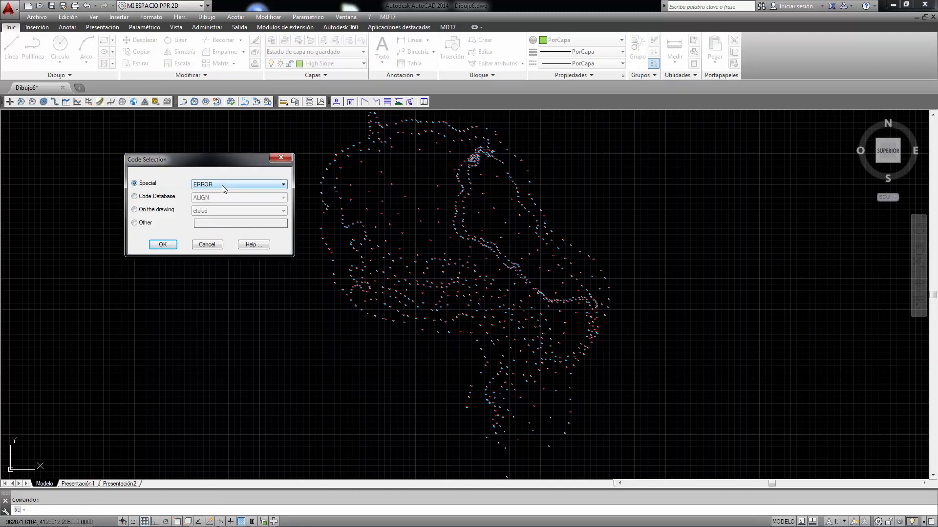
{"action": "left_click", "coordinate": [236, 184]}
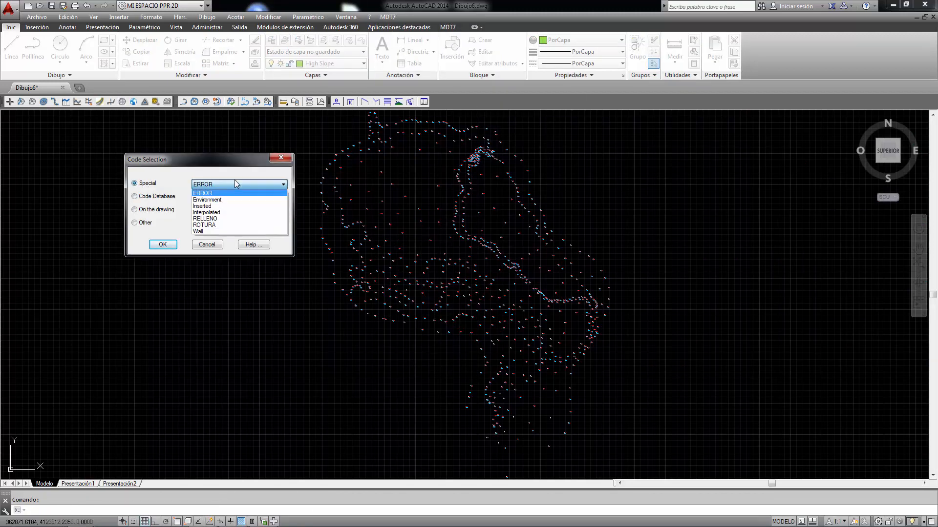
{"action": "left_click", "coordinate": [156, 200]}
{"action": "left_click", "coordinate": [136, 197]}
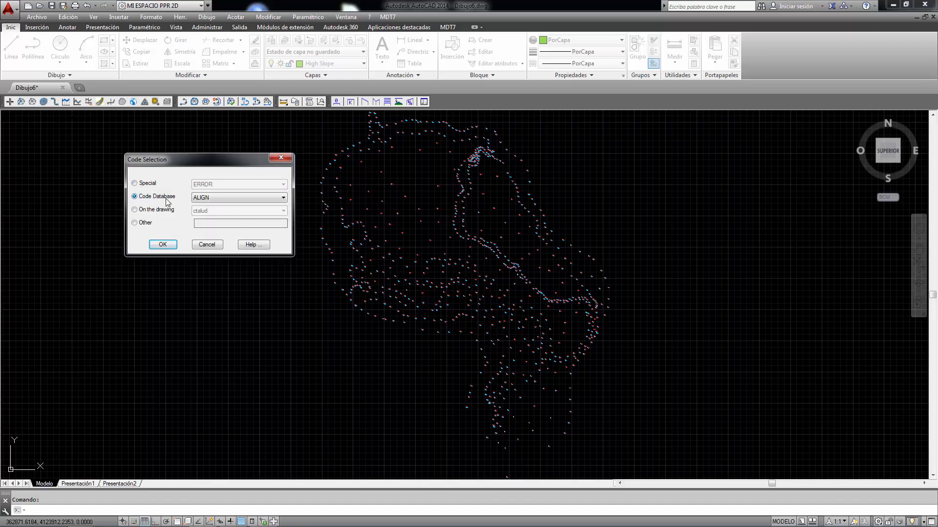
{"action": "left_click", "coordinate": [240, 198]}
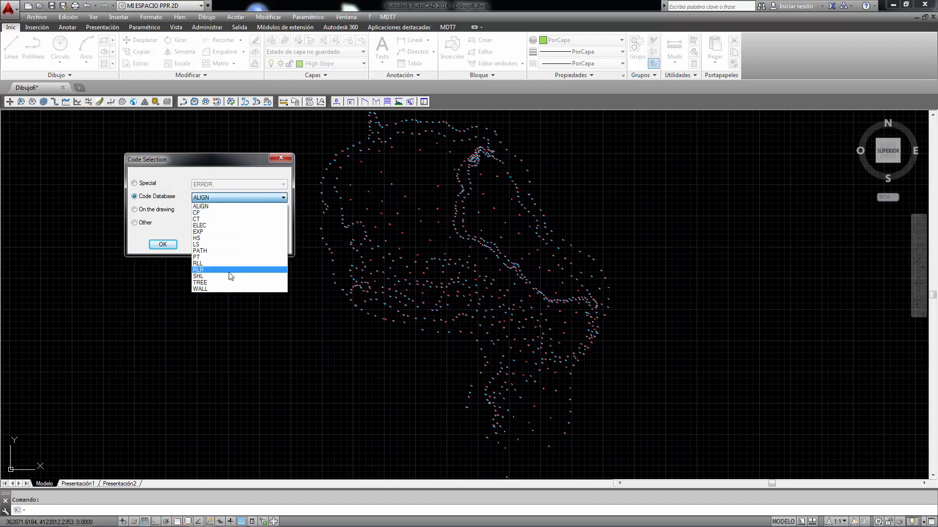
{"action": "left_click", "coordinate": [201, 206]}
{"action": "left_click", "coordinate": [135, 209]}
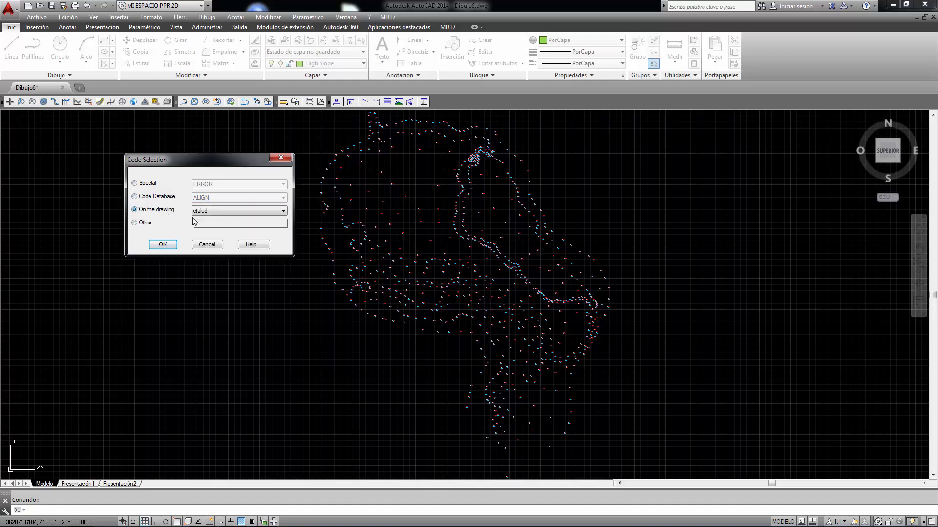
{"action": "left_click", "coordinate": [229, 211]}
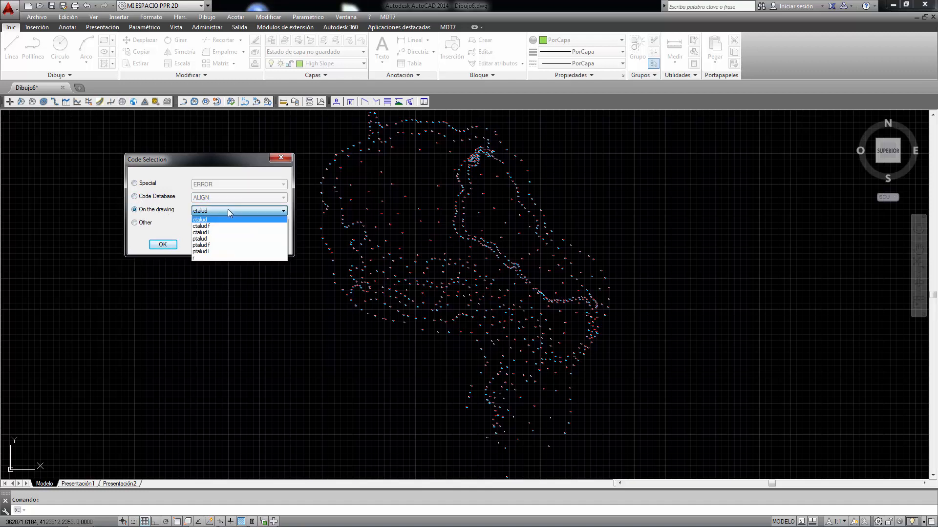
- Try a custom code outside the lists, entering gdfgfdgdfg as the other code
{"action": "left_click", "coordinate": [135, 223]}
{"action": "left_click", "coordinate": [135, 223]}
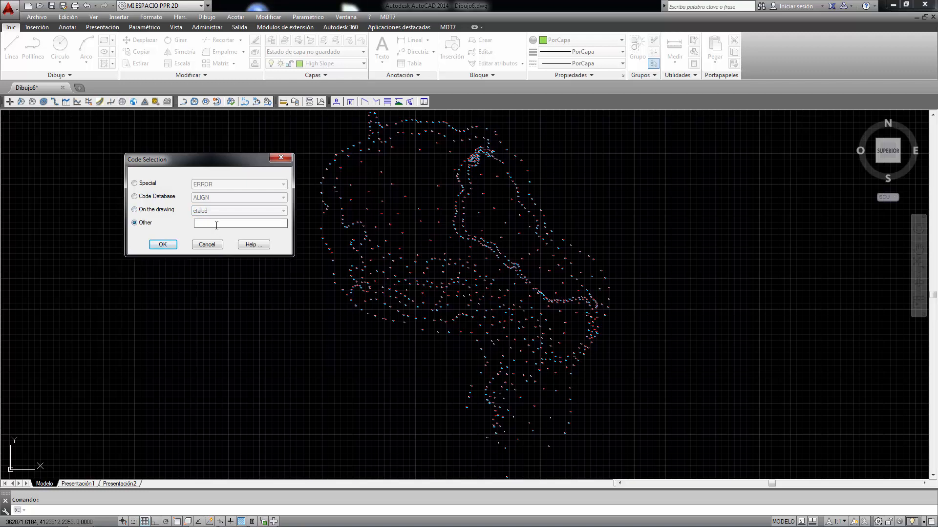
{"action": "left_click", "coordinate": [216, 225]}
{"action": "type", "text": "gdfgfdgdfg"}
- Choose the code ctalud from those on the drawing and set the new layer's colour to 72
{"action": "left_click", "coordinate": [141, 211]}
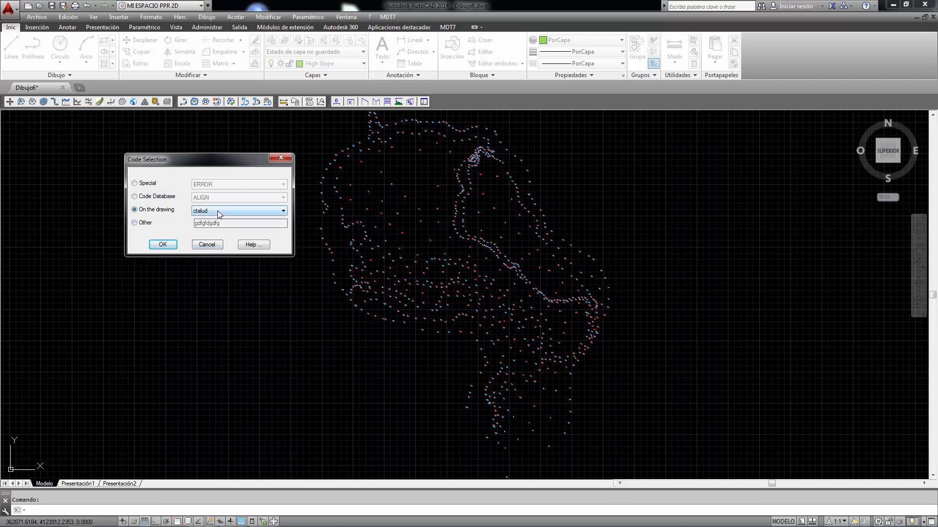
{"action": "left_click", "coordinate": [162, 246]}
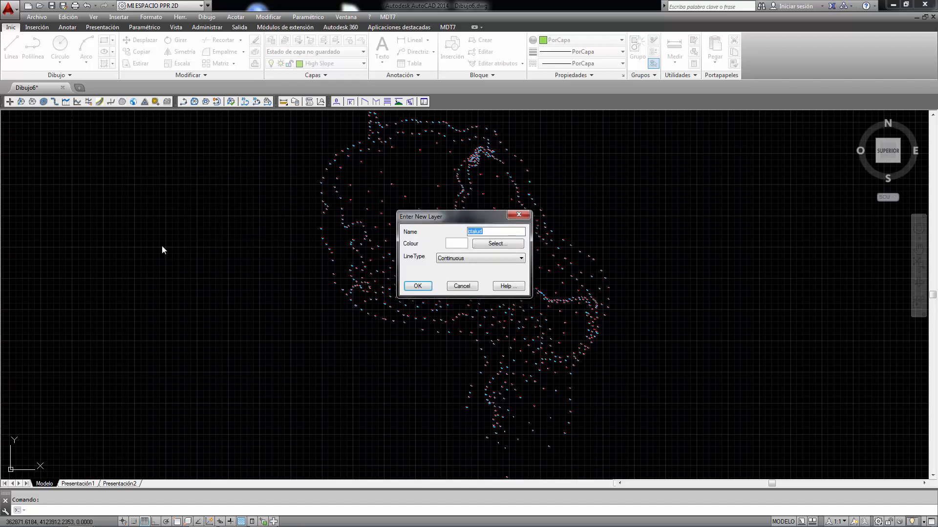
{"action": "left_click", "coordinate": [483, 243]}
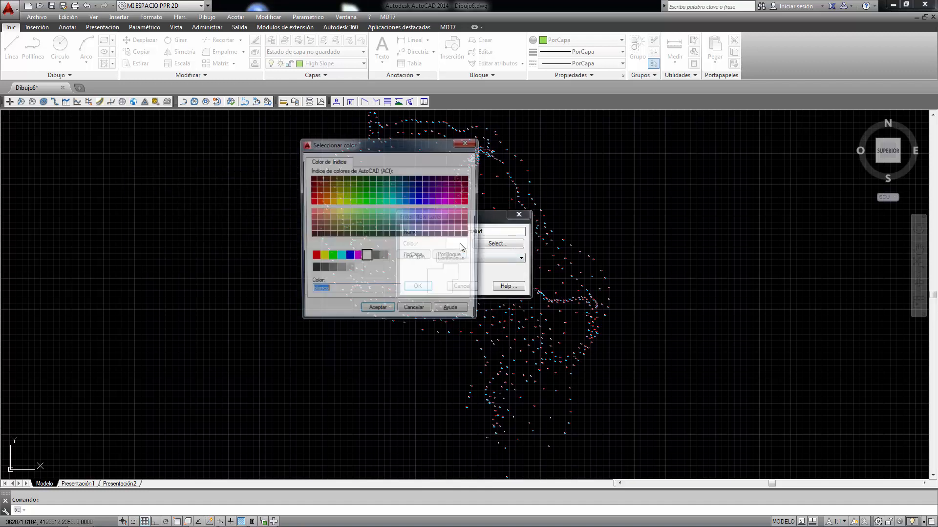
{"action": "left_click", "coordinate": [346, 196]}
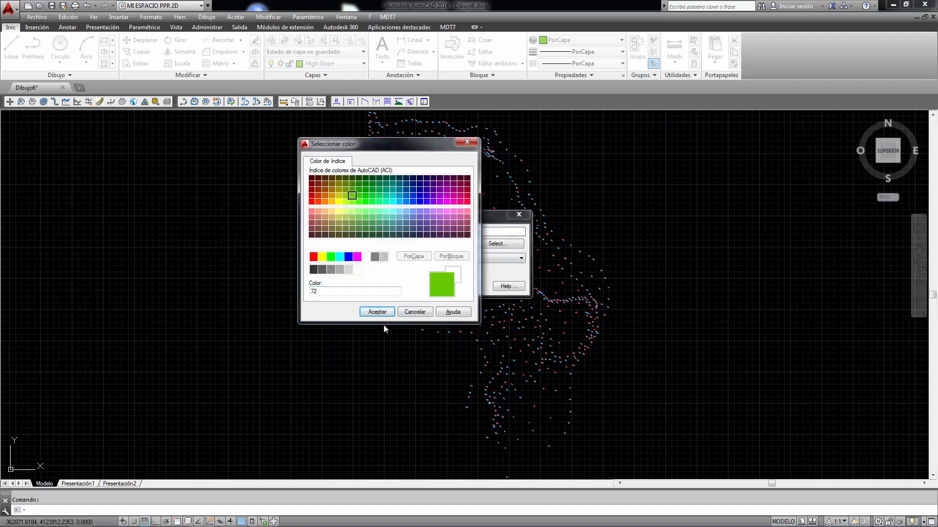
{"action": "left_click", "coordinate": [377, 312]}
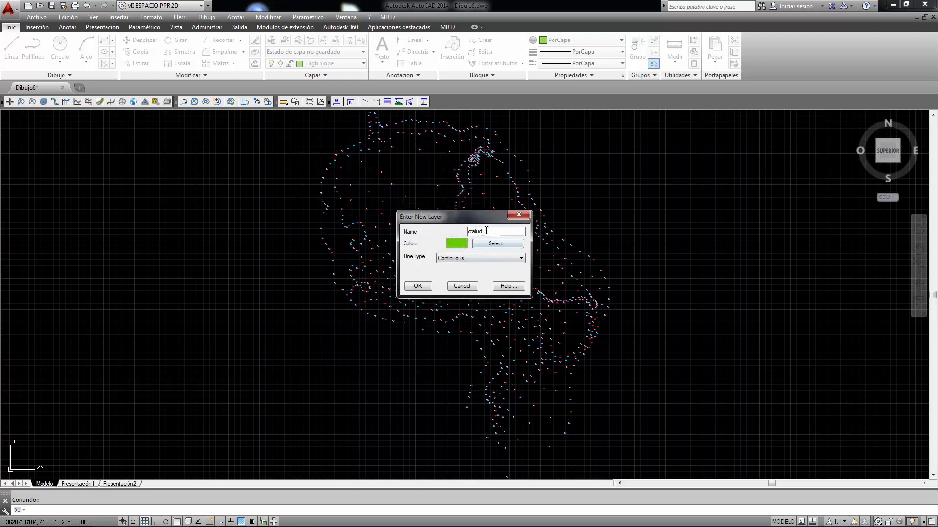
- Name the new layer high slope with a Continuous linetype and generate the ctalud break lines
{"action": "left_click_drag", "start_coordinate": [486, 231], "coordinate": [447, 237]}
{"action": "type", "text": "hi"}
{"action": "key", "text": "BackSpace"}
{"action": "key", "text": "BackSpace"}
{"action": "key", "text": "BackSpace"}
{"action": "left_click", "coordinate": [483, 257]}
{"action": "left_click", "coordinate": [483, 257]}
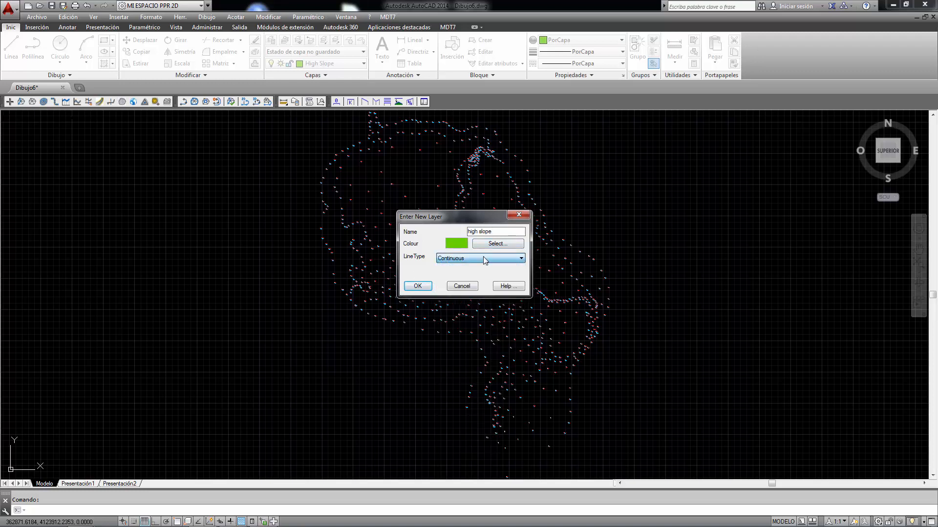
{"action": "left_click", "coordinate": [418, 286]}
{"action": "left_click", "coordinate": [478, 291]}
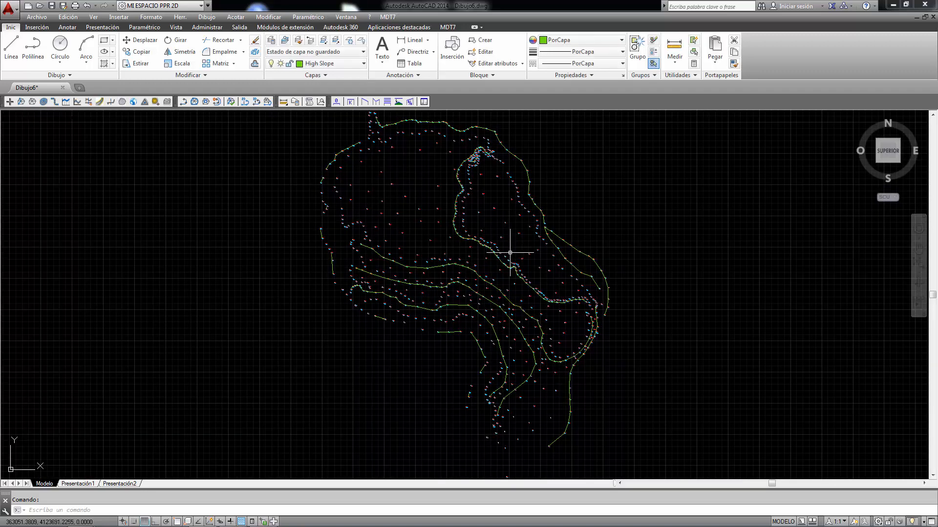
{"action": "right_click", "coordinate": [432, 206]}
{"action": "left_click", "coordinate": [430, 183]}
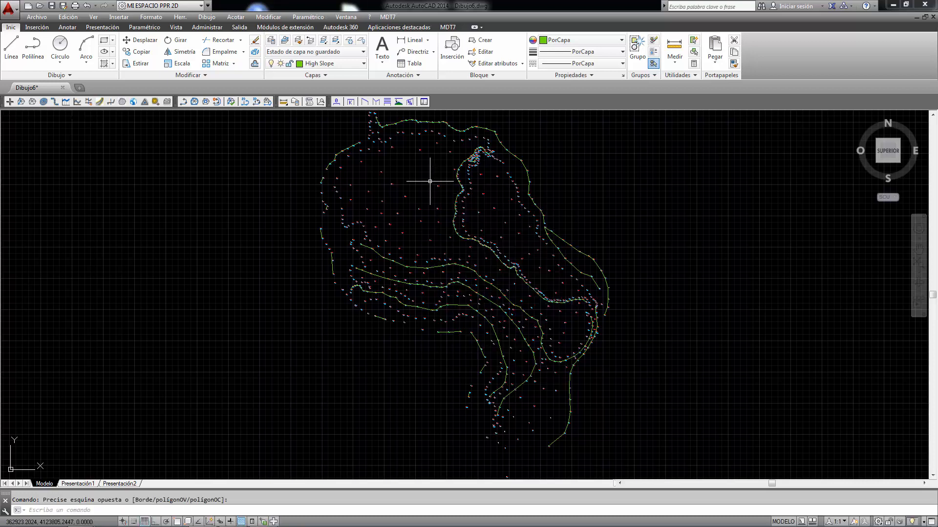